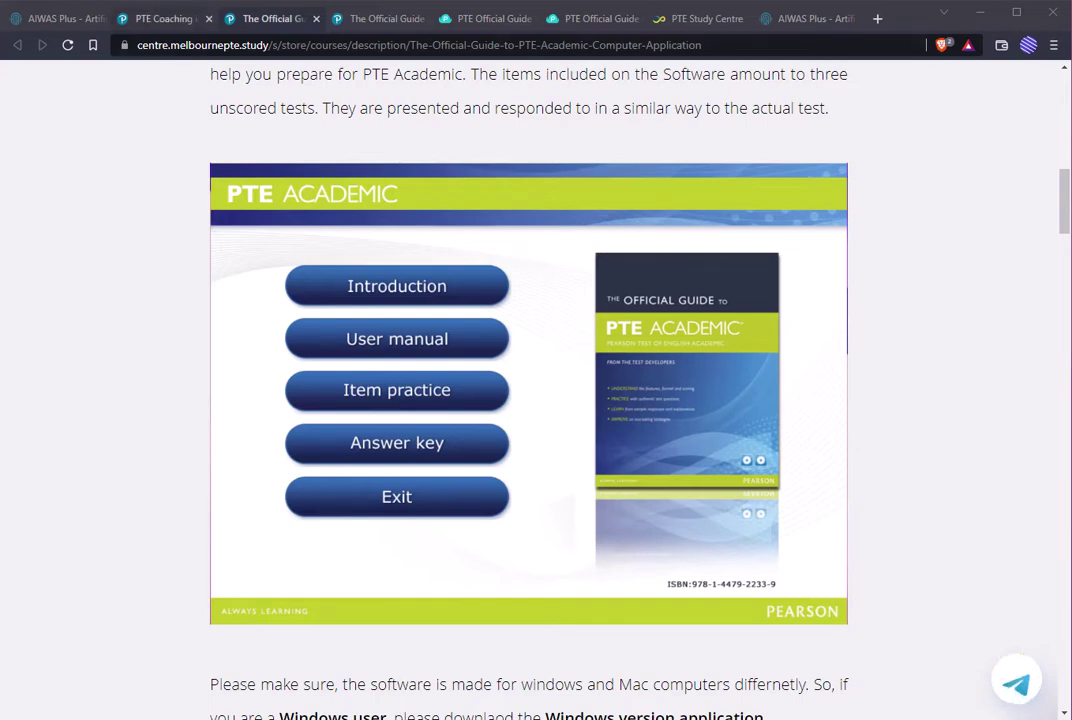
pyautogui.click(54, 18)
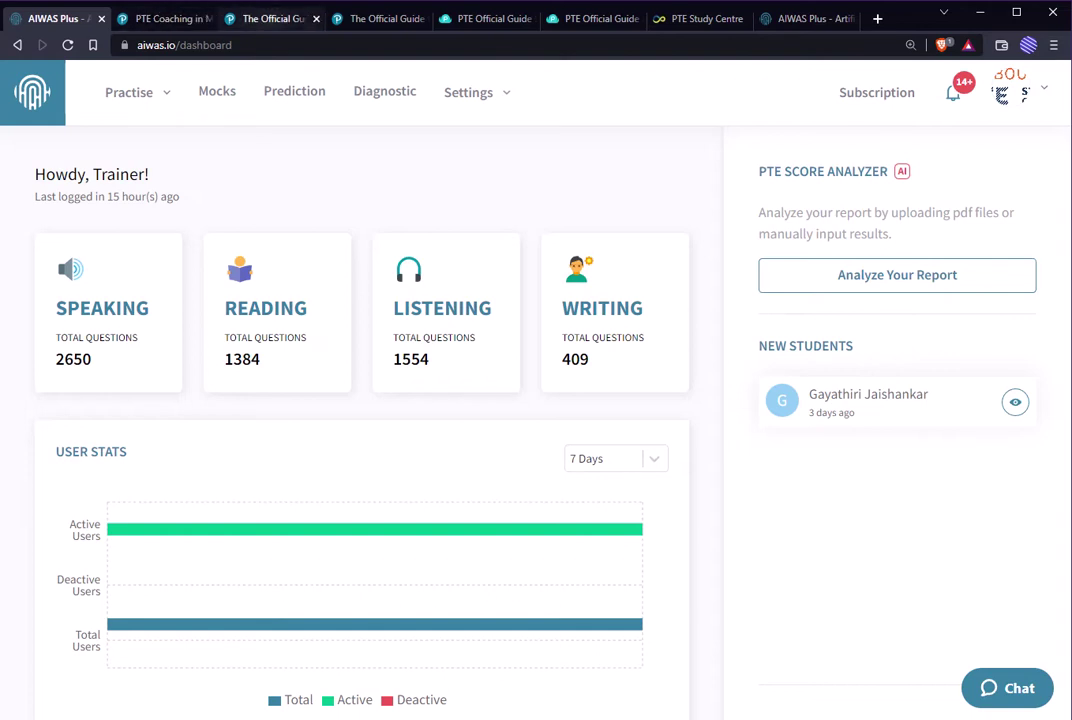
pyautogui.click(165, 18)
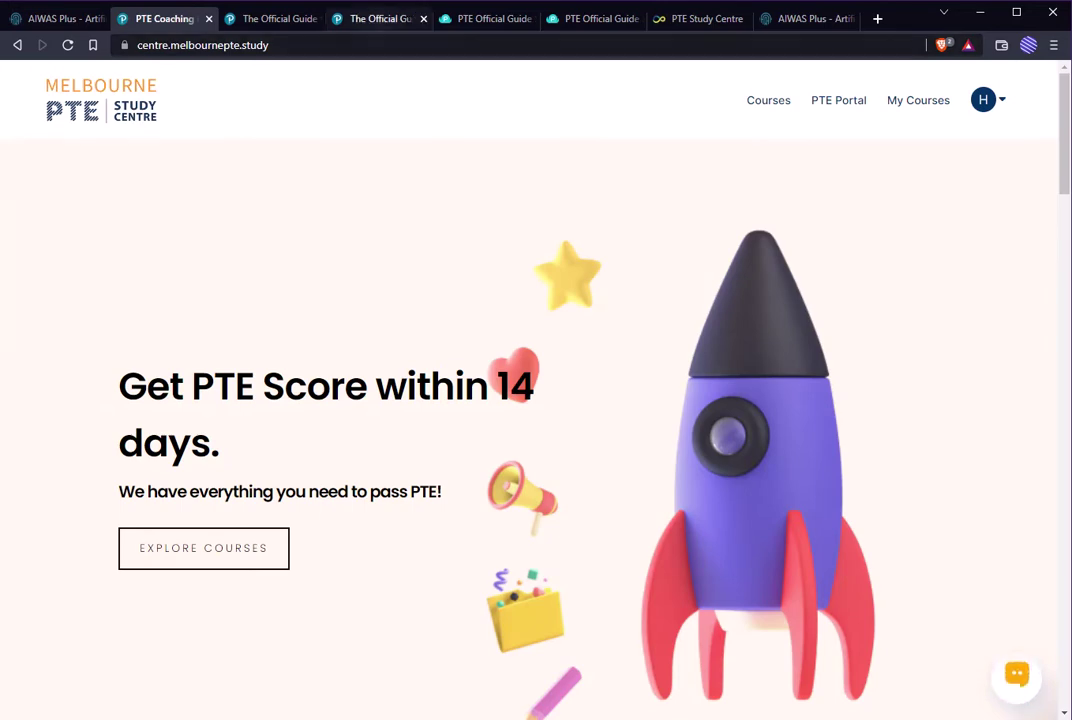
pyautogui.click(380, 18)
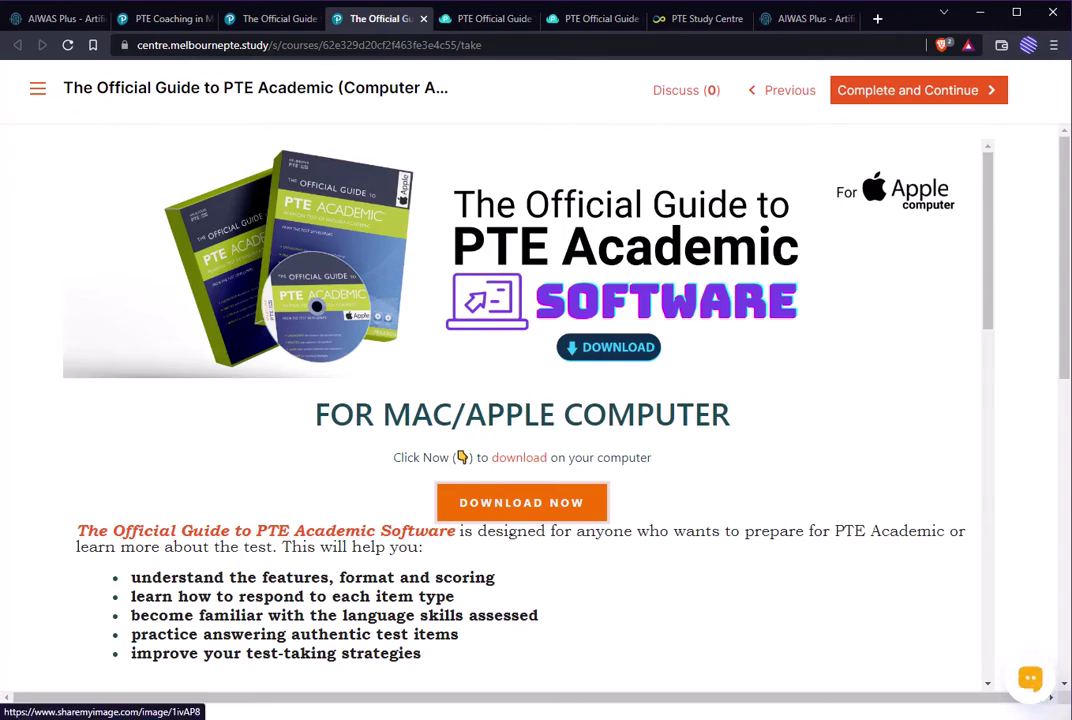
# Step: Examine the Official Guide to PTE Academic course description, including the software overview and the Windows and Mac version sections
pyautogui.click(271, 18)
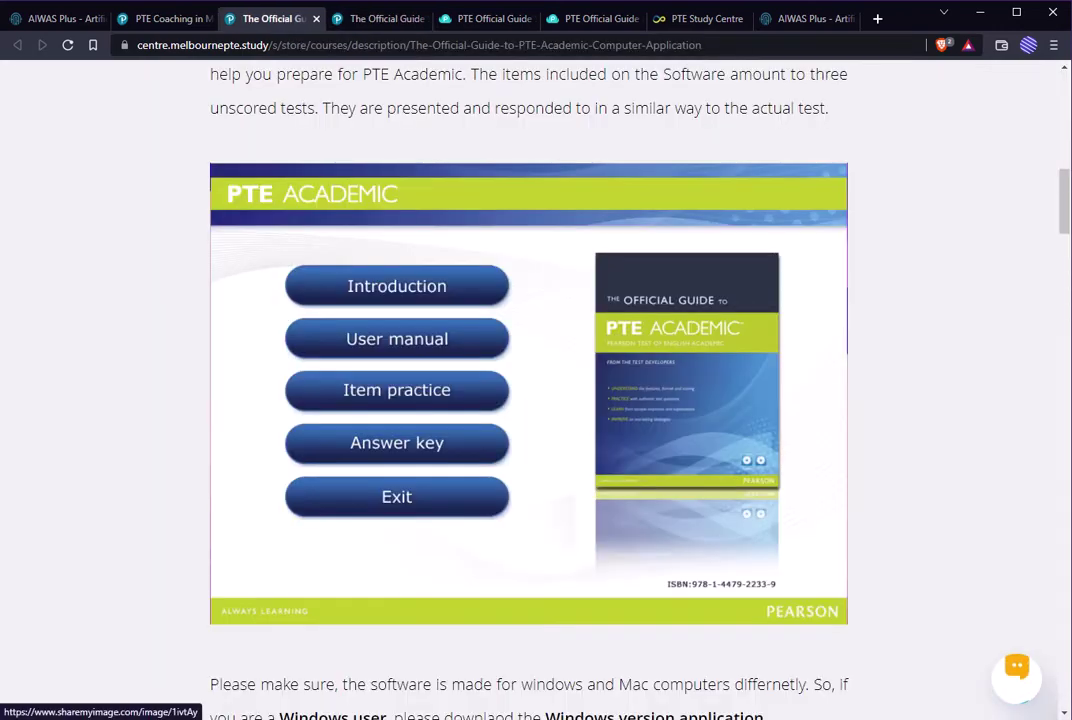
pyautogui.scroll(6, 536, 390)
pyautogui.scroll(3, 536, 390)
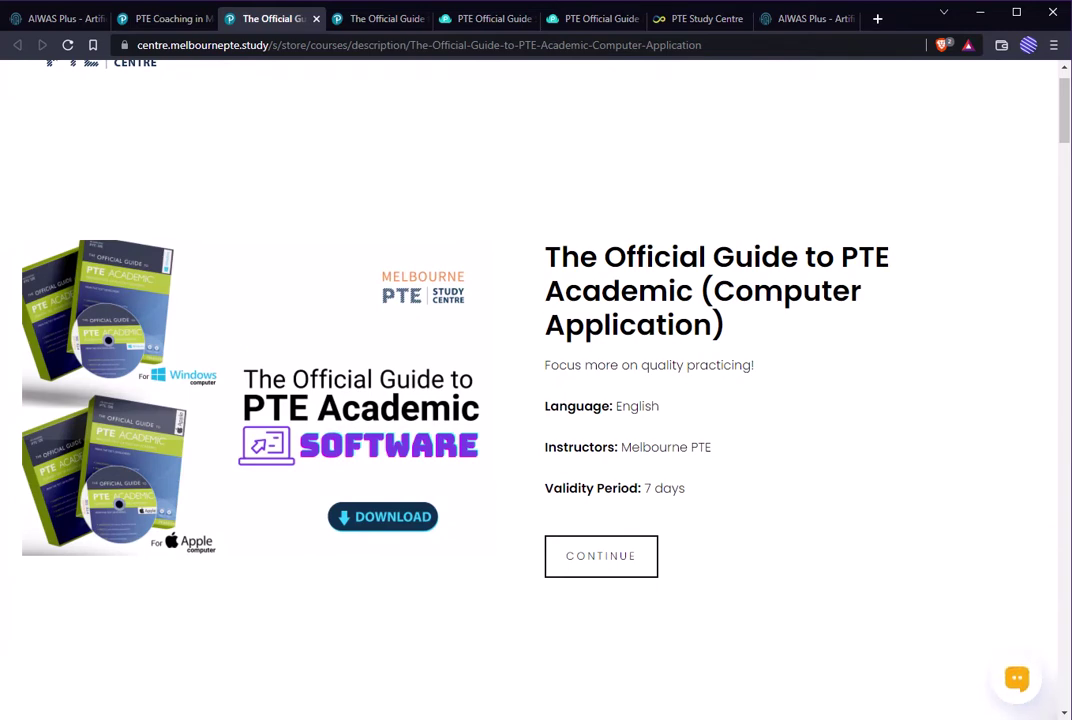
pyautogui.scroll(-3, 536, 390)
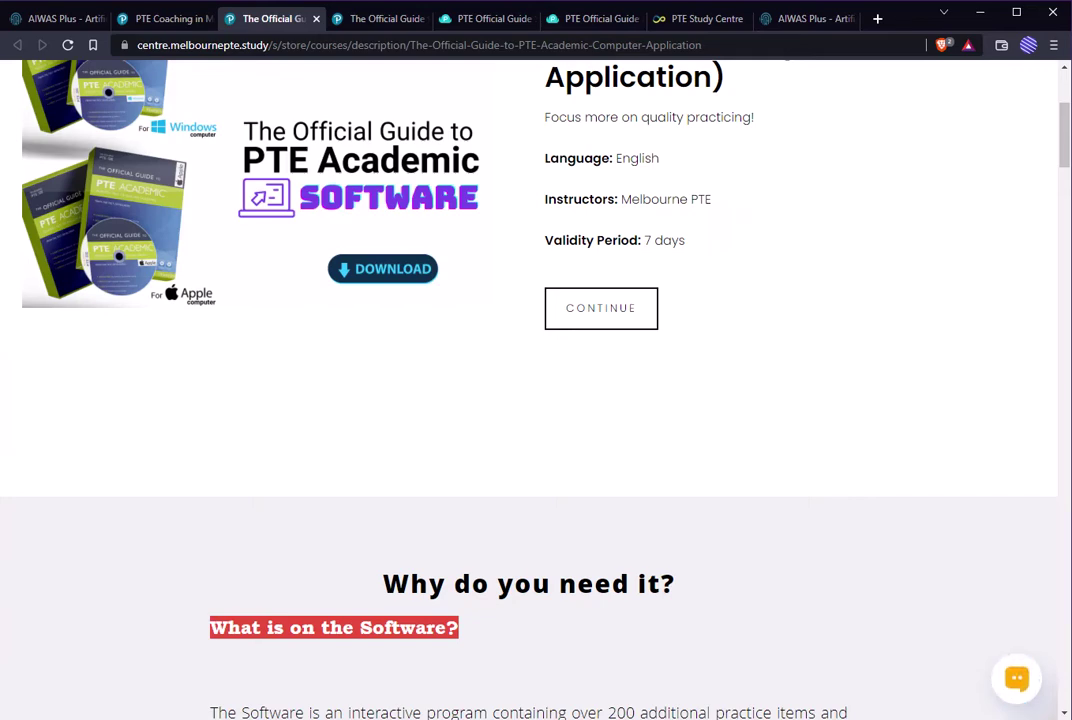
pyautogui.scroll(-8, 536, 390)
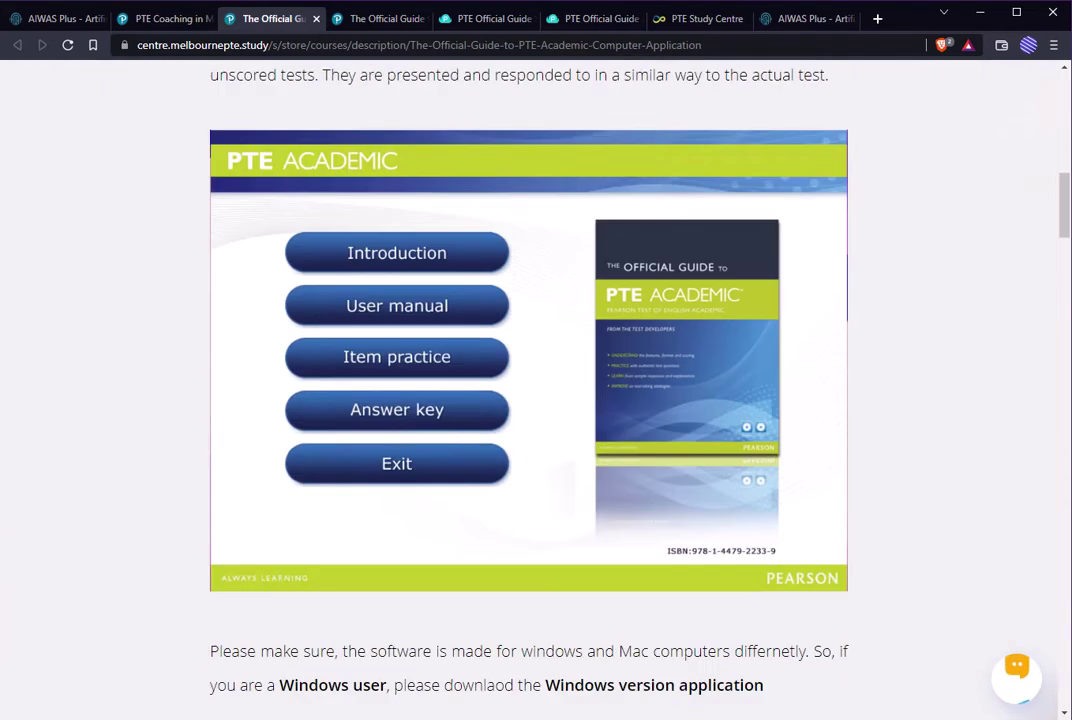
pyautogui.scroll(-2, 536, 390)
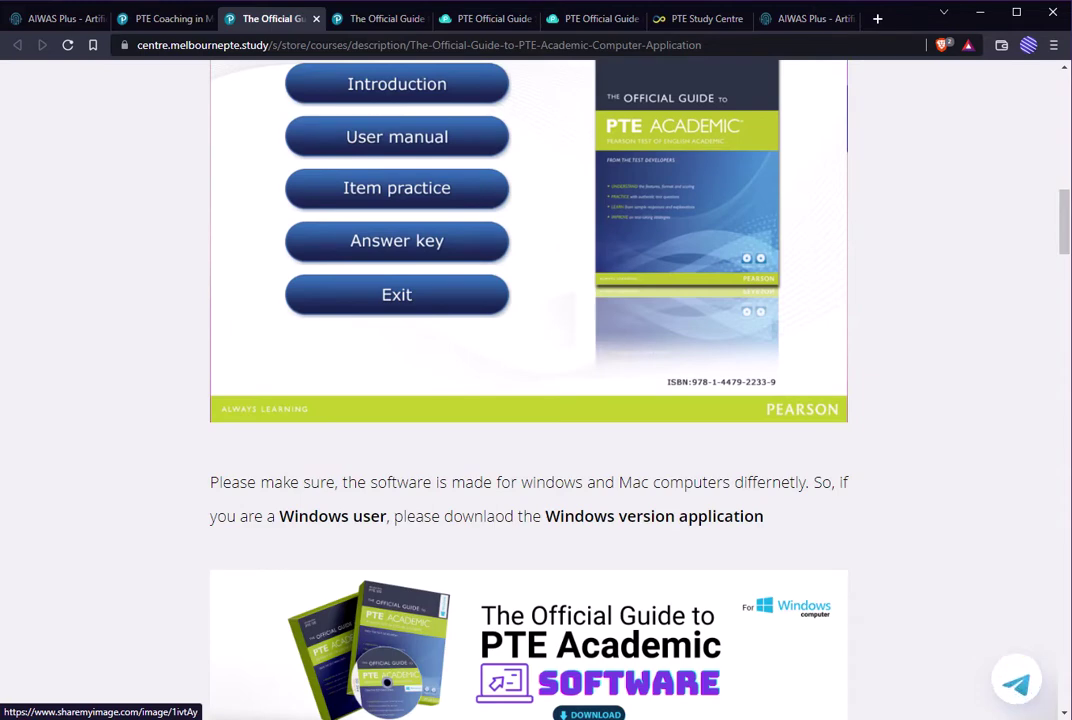
pyautogui.scroll(-3, 536, 390)
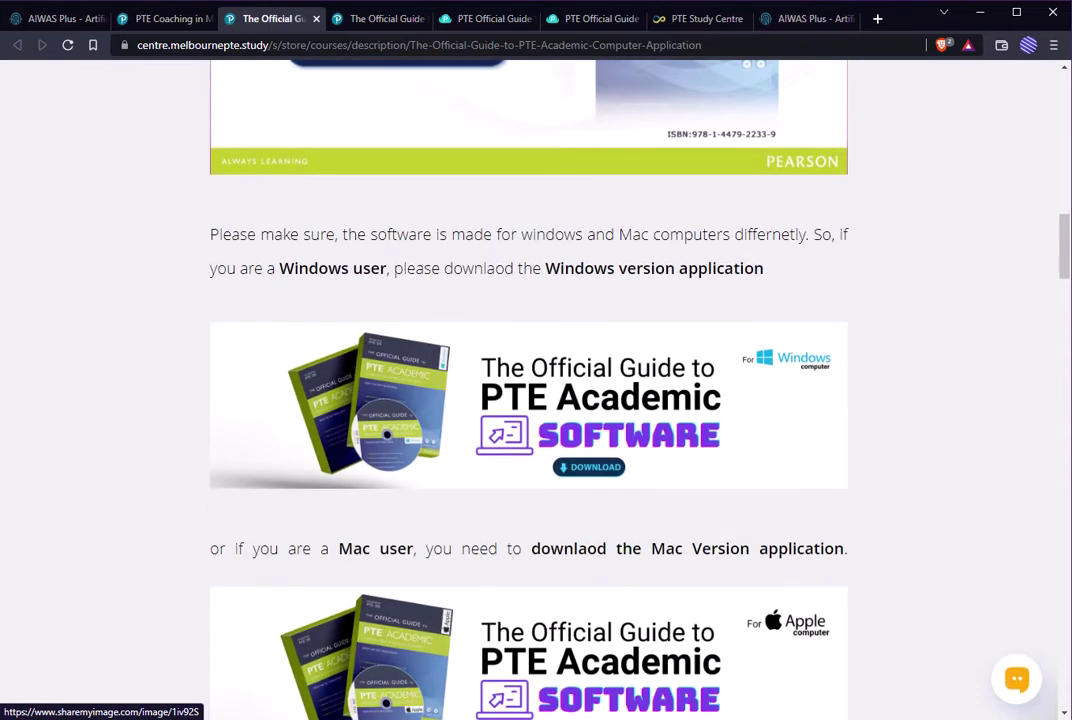
pyautogui.scroll(-1, 536, 390)
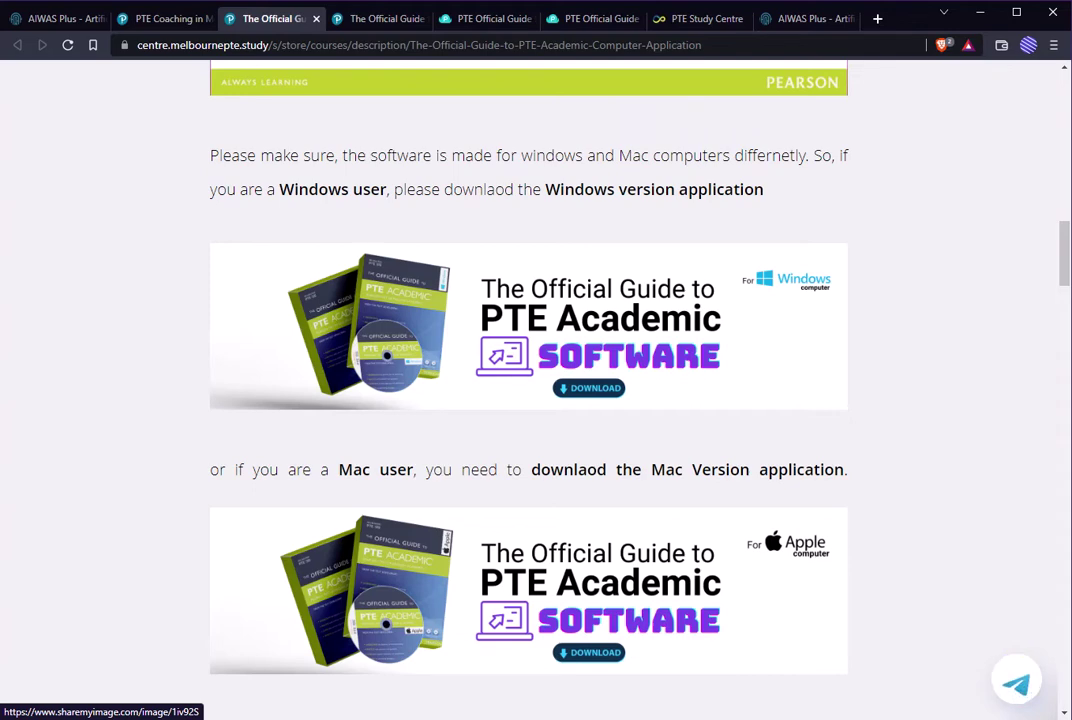
pyautogui.scroll(8, 536, 390)
pyautogui.scroll(8, 536, 390)
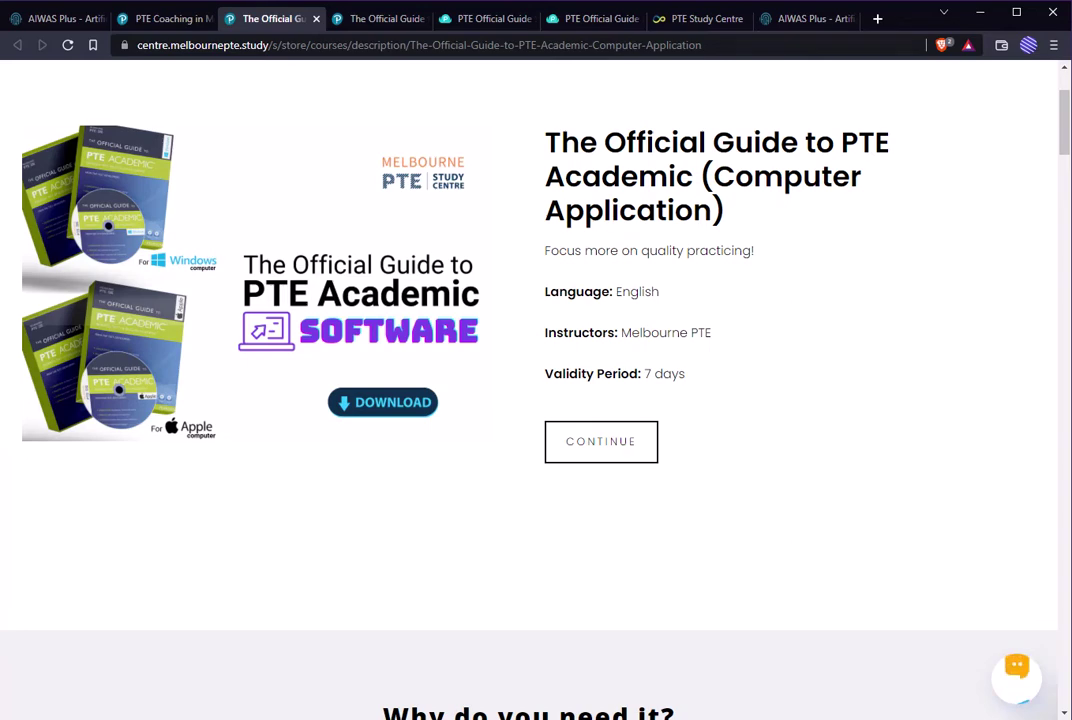
# Step: Return to the Melbourne PTE Study Centre home page and open its course store to find the Official Guide course
pyautogui.click(385, 18)
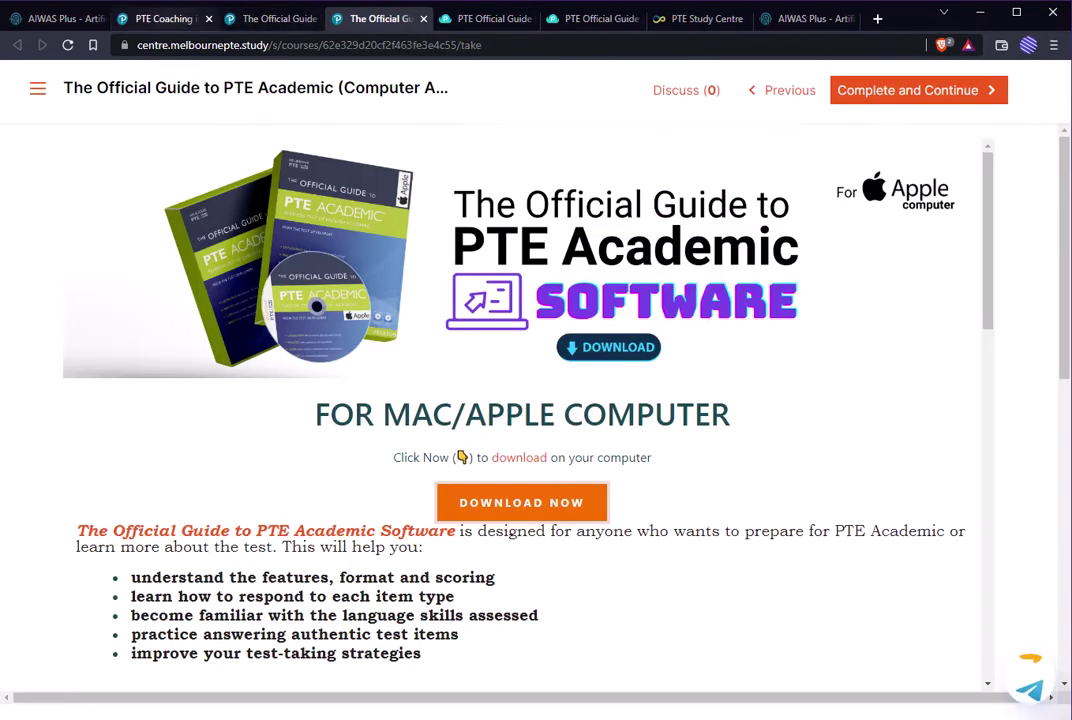
pyautogui.click(163, 18)
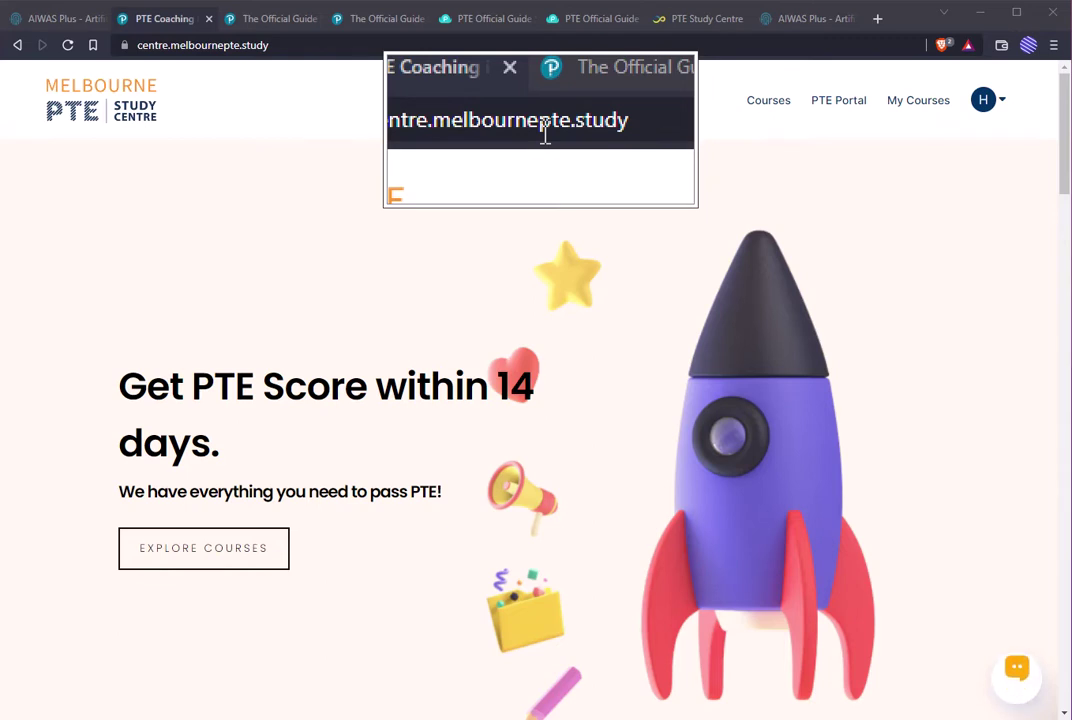
pyautogui.press('super+Escape')
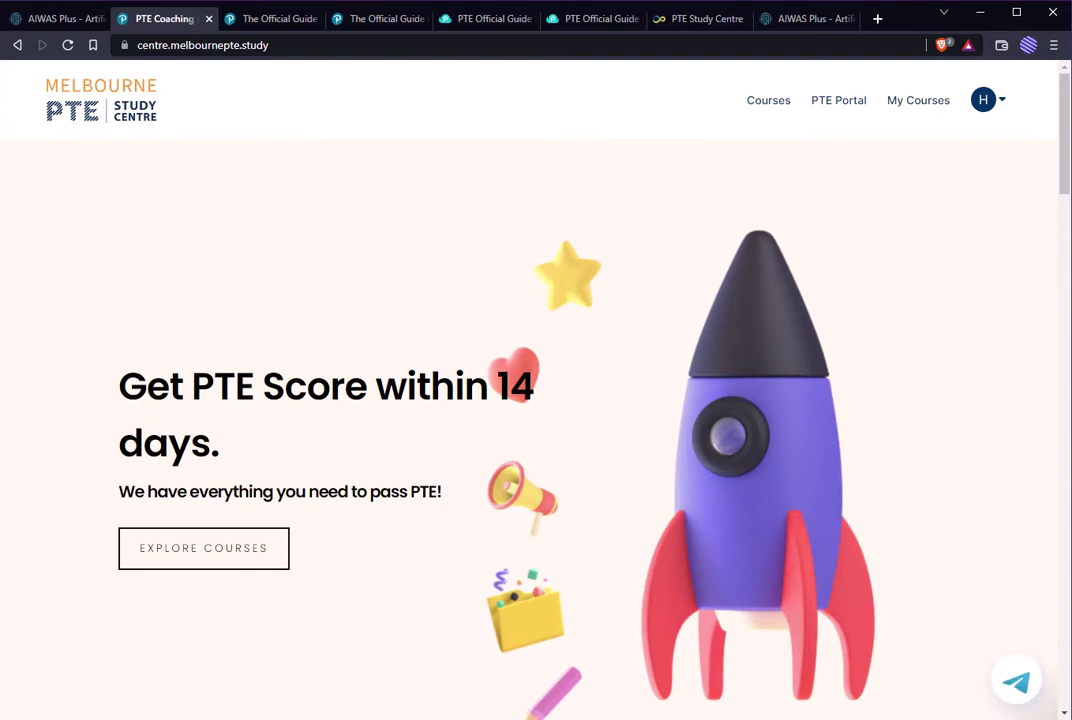
pyautogui.moveTo(985, 100)
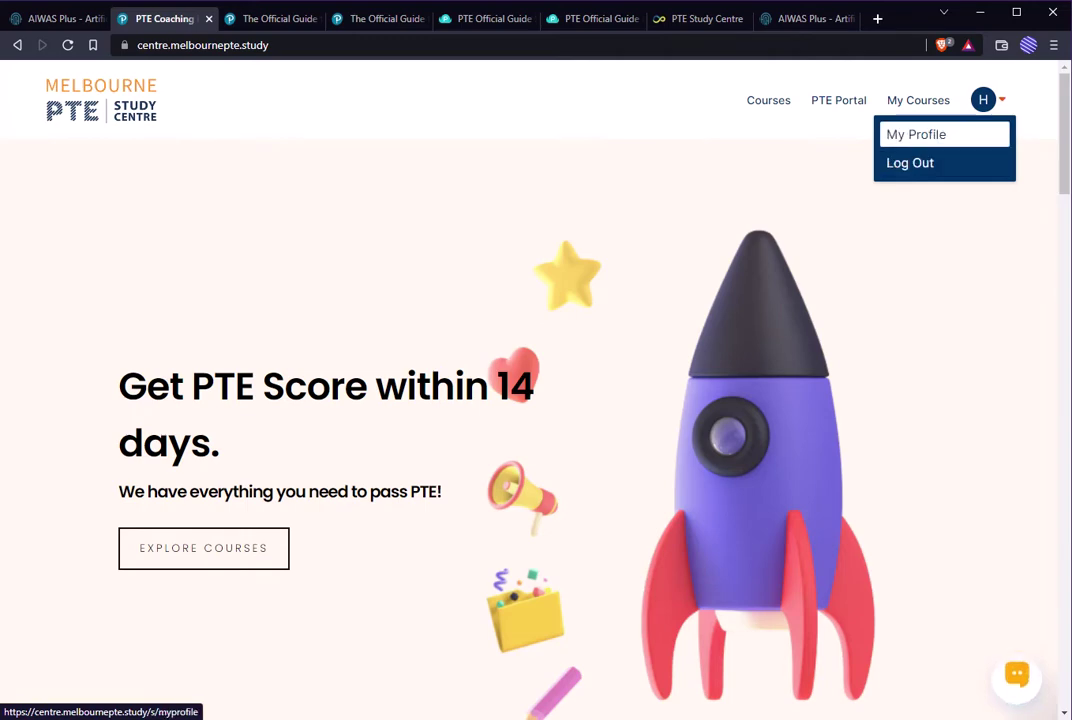
pyautogui.click(768, 100)
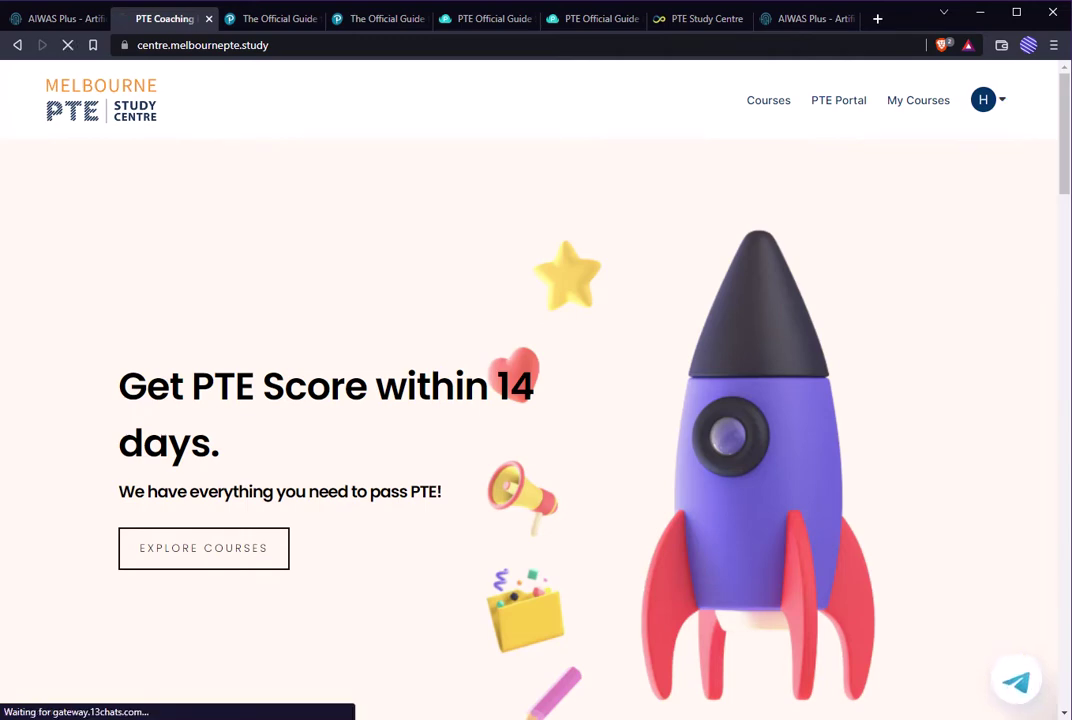
pyautogui.scroll(-3, 400, 400)
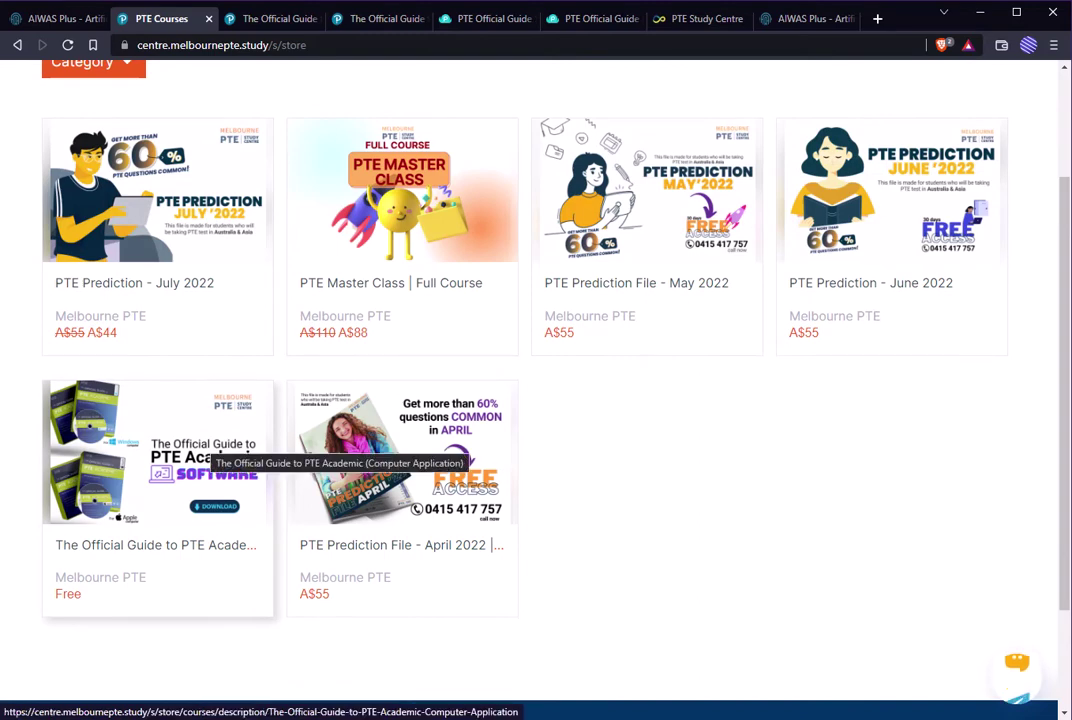
pyautogui.moveTo(163, 512)
pyautogui.mouseDown()
pyautogui.moveTo(38, 548)
pyautogui.moveTo(297, 545)
pyautogui.moveTo(165, 510)
pyautogui.mouseUp()
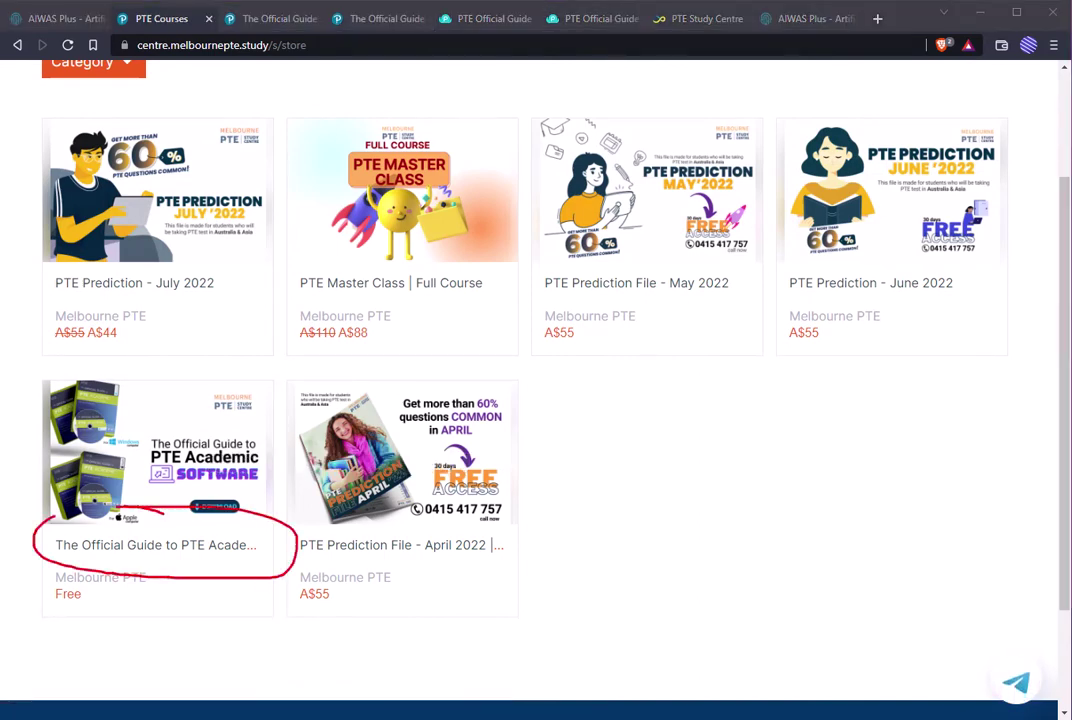
pyautogui.moveTo(55, 603); pyautogui.dragTo(104, 598)
pyautogui.moveTo(84, 582); pyautogui.dragTo(53, 582)
pyautogui.press('Escape')
pyautogui.press('ctrl')
pyautogui.press('ctrl')
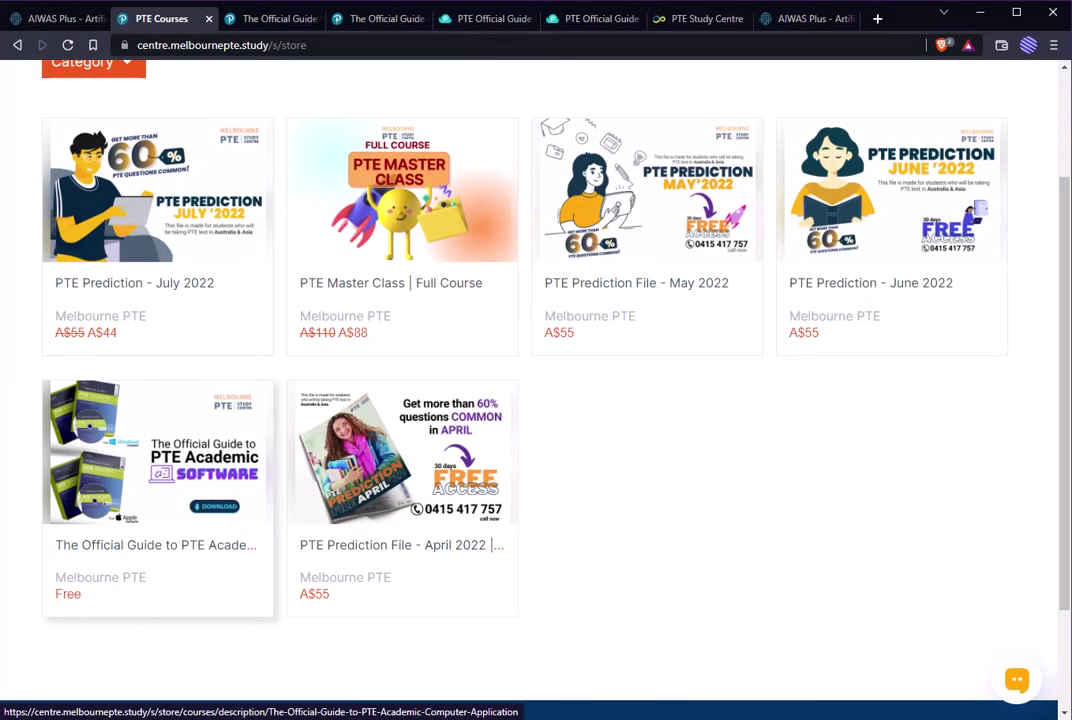
# Step: Open the free course The Official Guide to PTE Academic (Computer Application) from the store and view its description
pyautogui.click(157, 497)
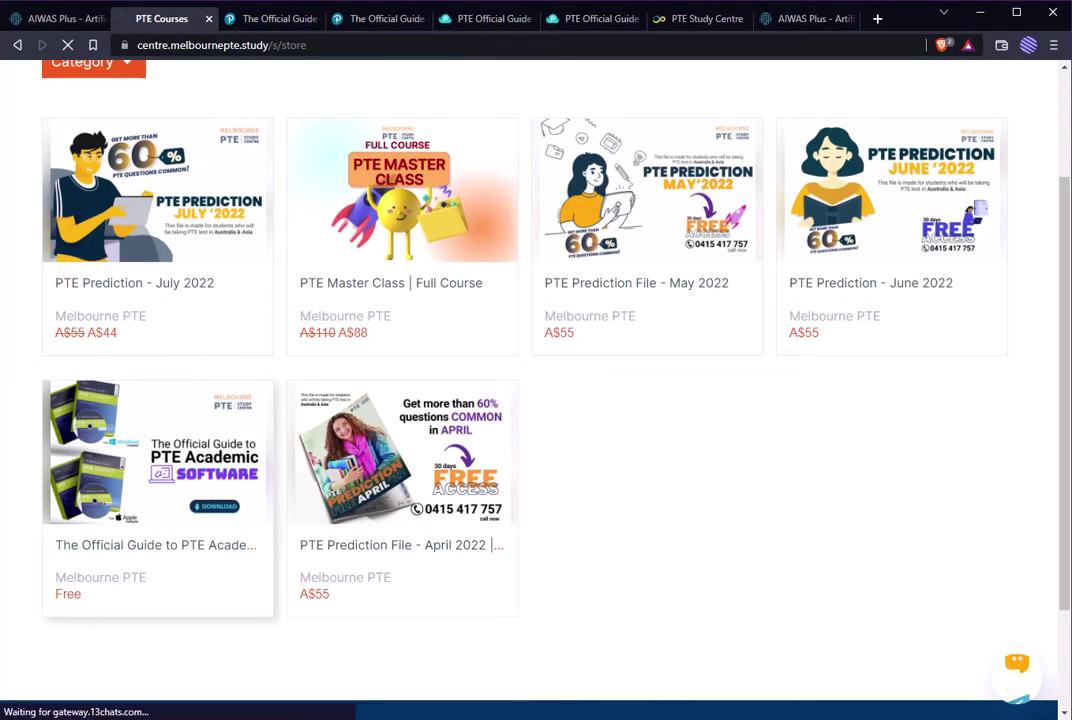
pyautogui.scroll(-3, 536, 389)
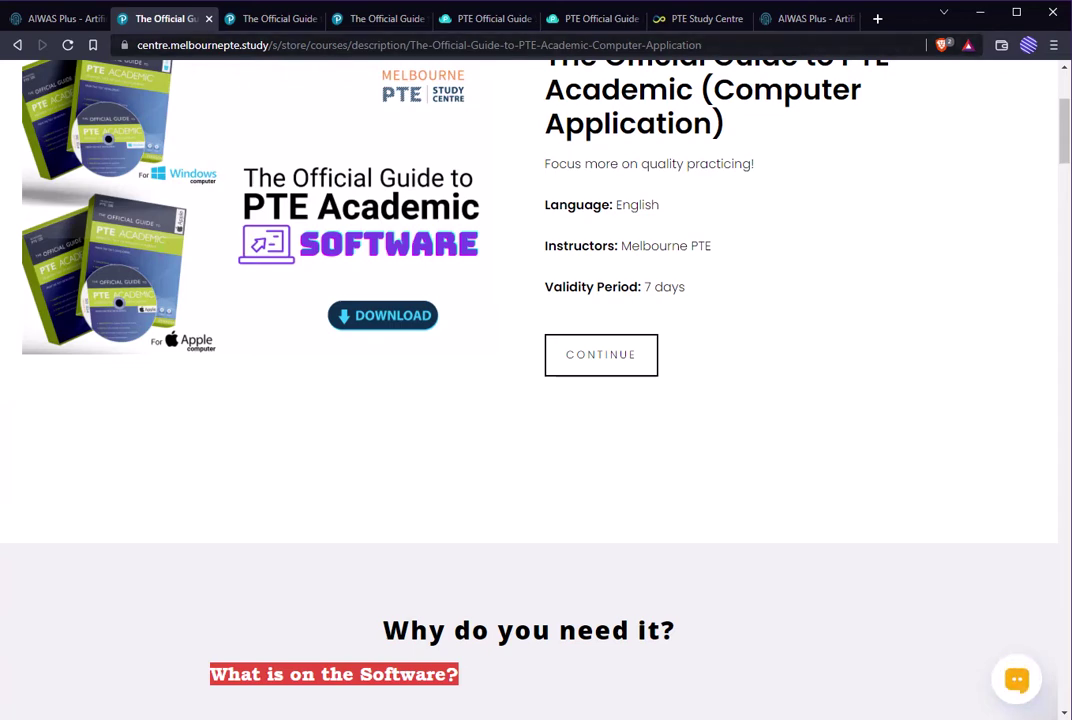
pyautogui.scroll(3, 536, 390)
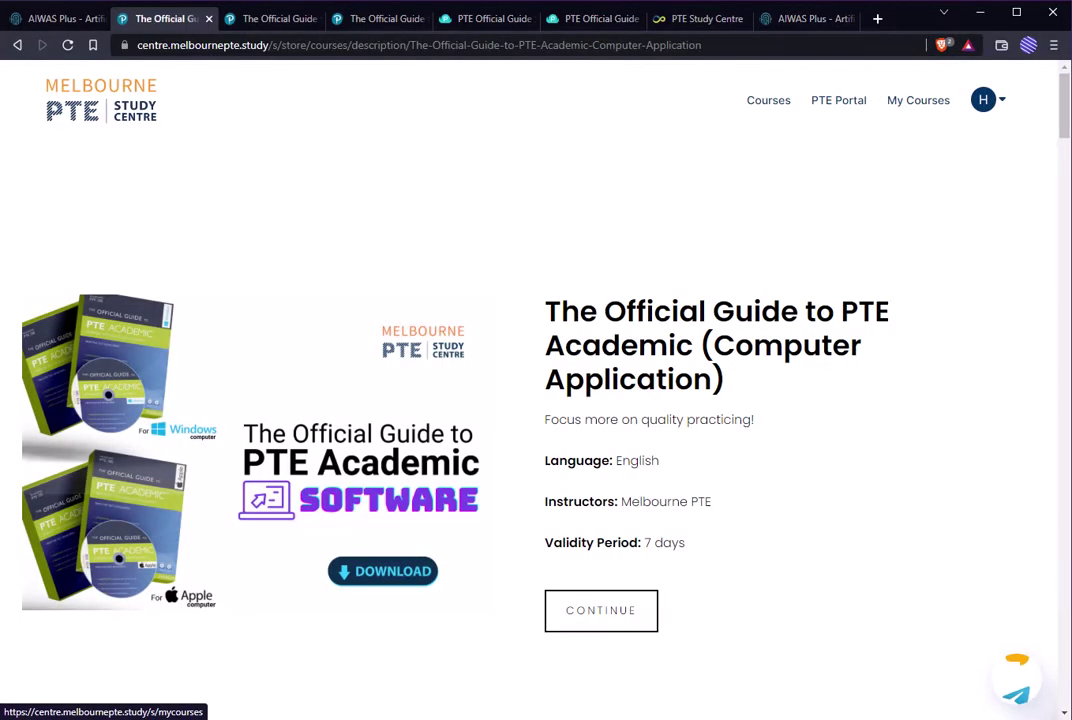
# Step: Open The Official Guide to PTE Academic (Computer Application) from the account's enrolled courses
pyautogui.click(918, 100)
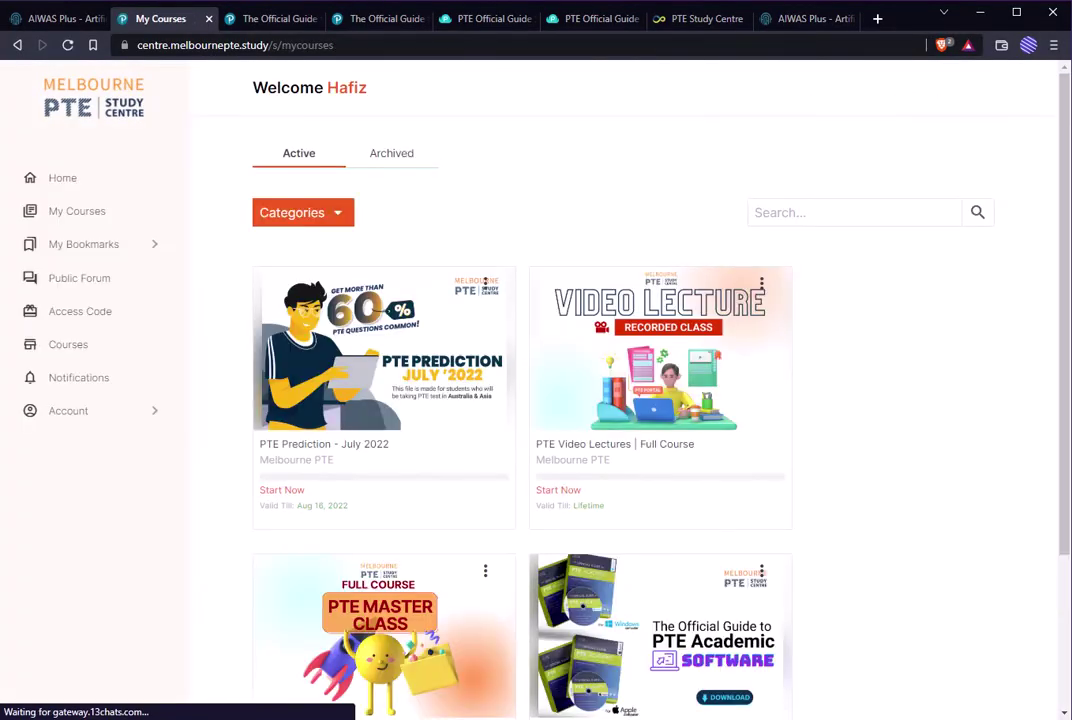
pyautogui.scroll(-1, 660, 450)
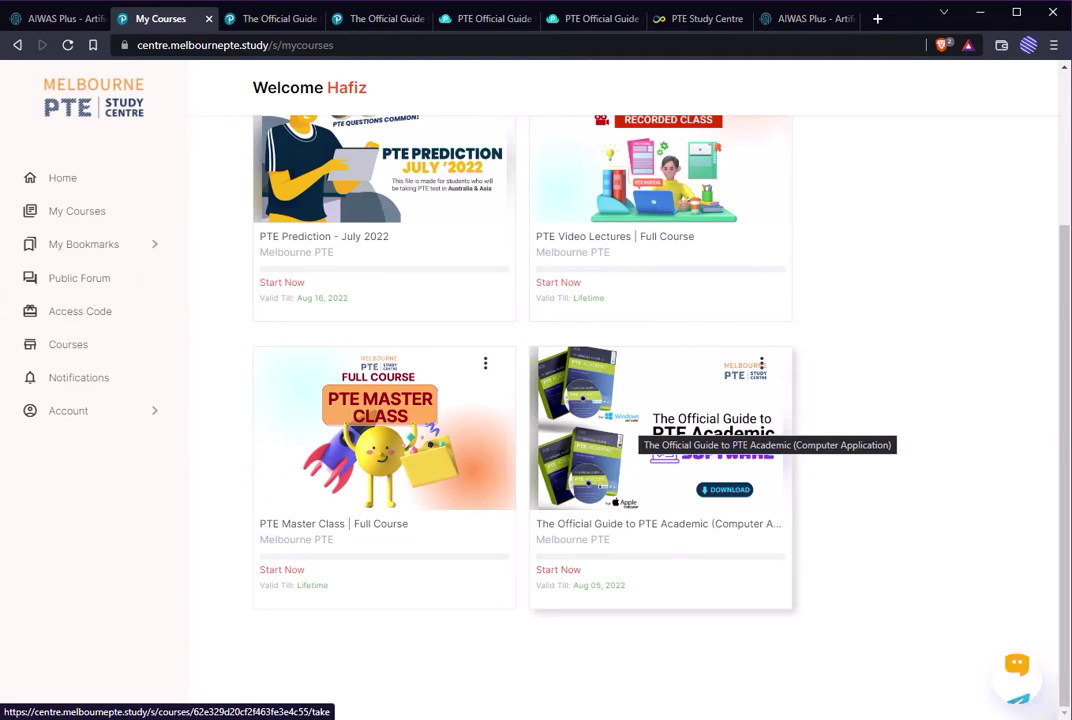
pyautogui.click(645, 420)
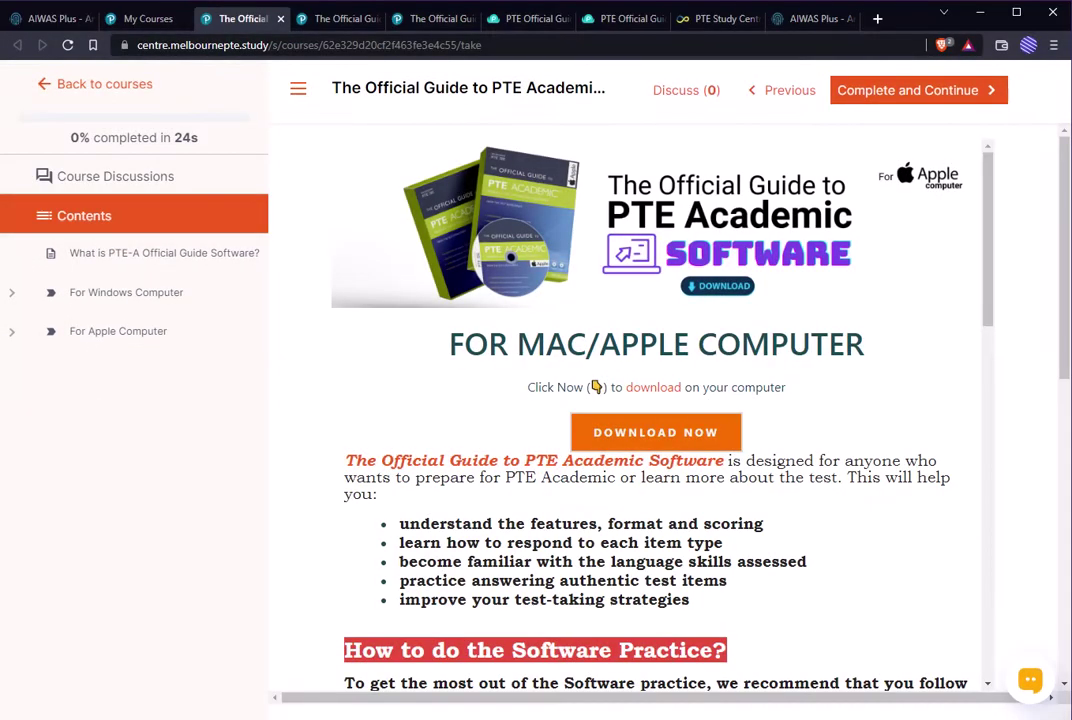
# Step: Open the Download Now lesson for Windows computers, collapse the contents sidebar and review the lesson's instructions
pyautogui.click(126, 292)
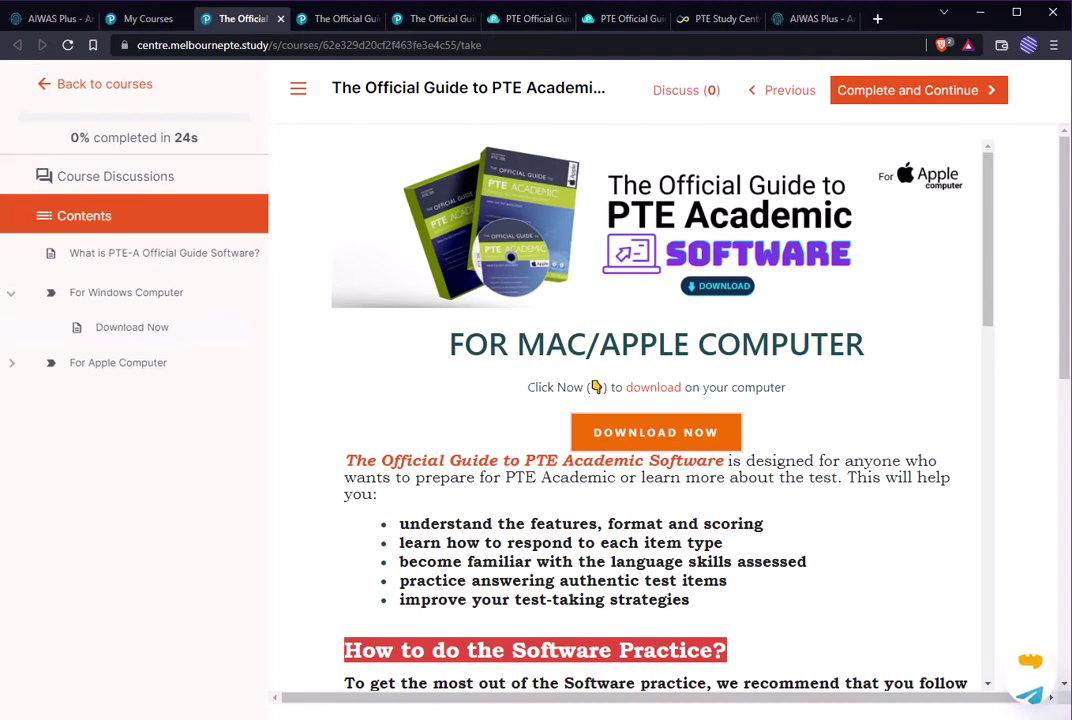
pyautogui.click(131, 327)
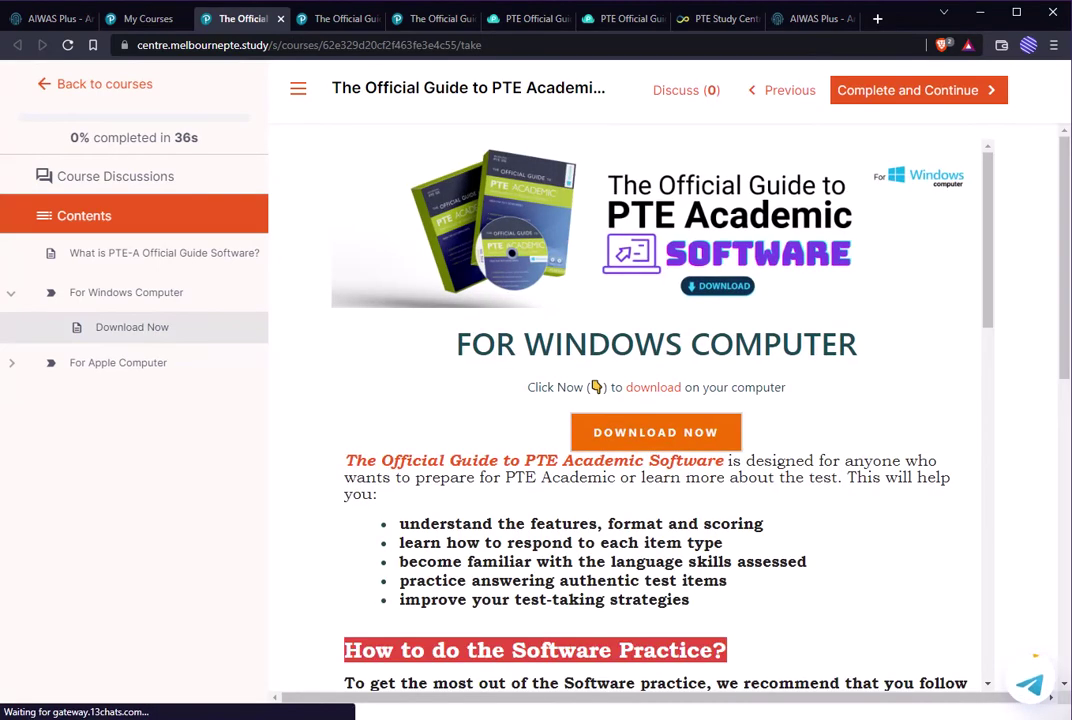
pyautogui.click(298, 88)
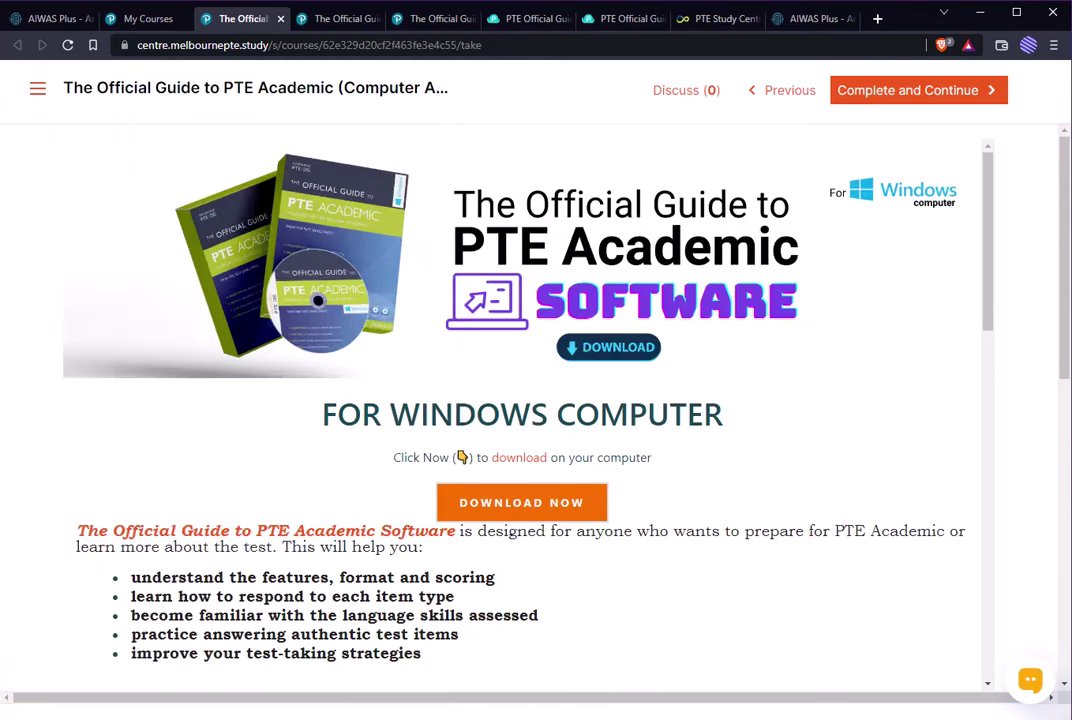
pyautogui.scroll(-4, 530, 412)
pyautogui.scroll(-3, 530, 412)
pyautogui.scroll(7, 530, 412)
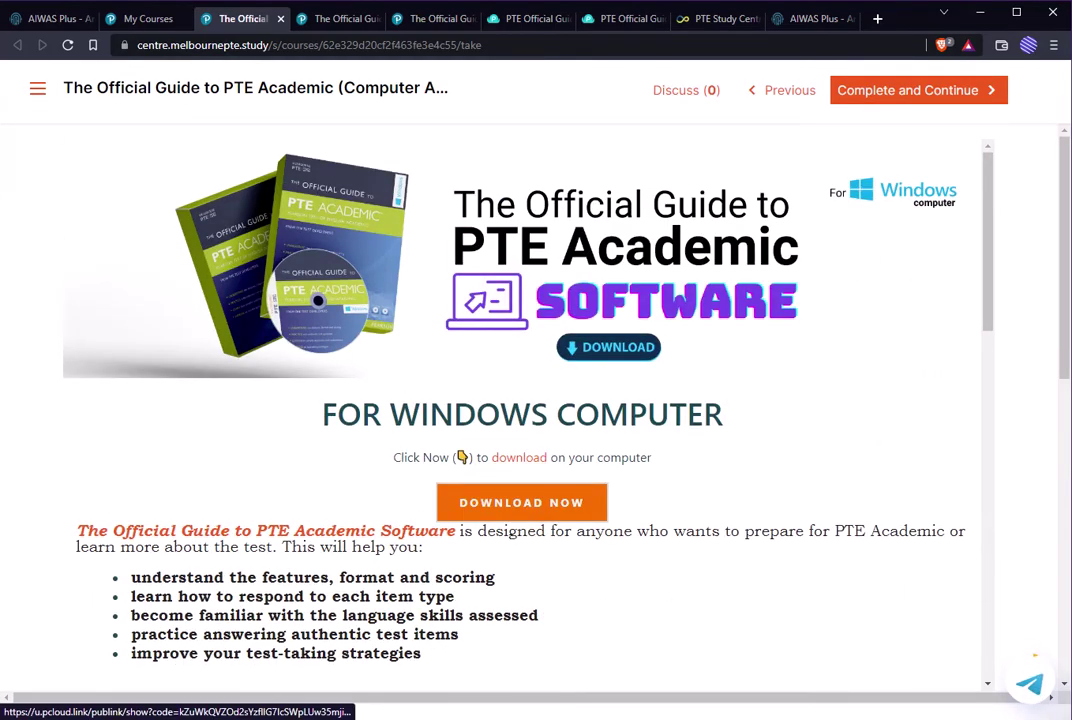
# Step: View the pCloud download folder PTE Official Guide Software FOR WINDOWS and look through its files, leaving only one copy open
pyautogui.click(521, 502)
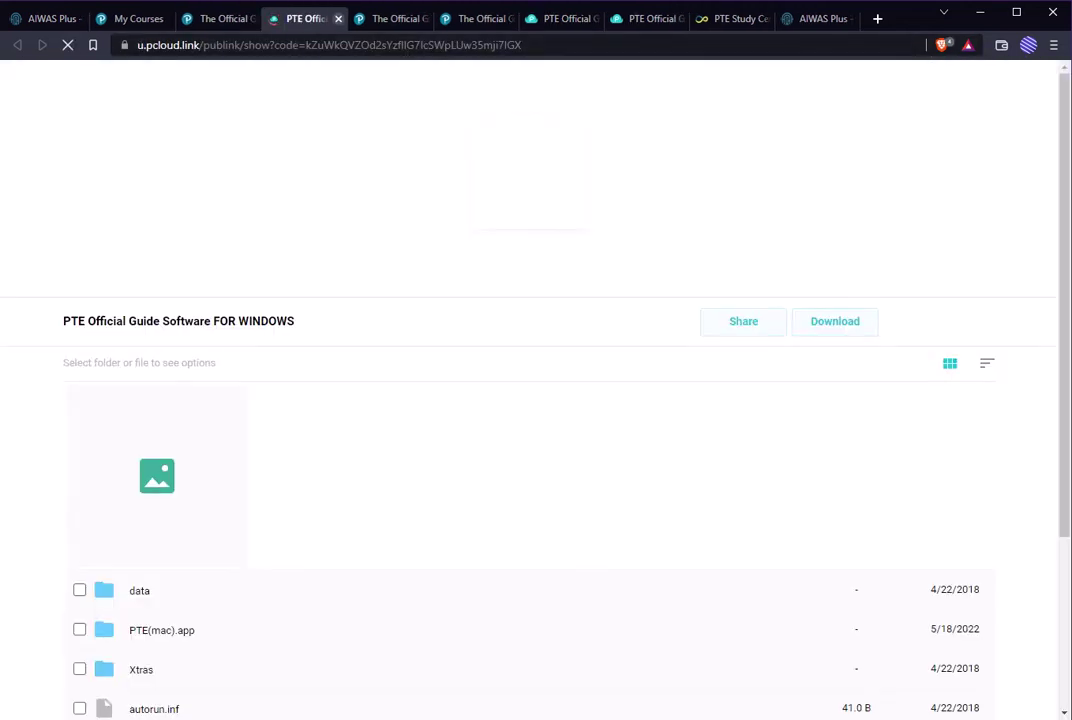
pyautogui.click(338, 19)
pyautogui.click(480, 18)
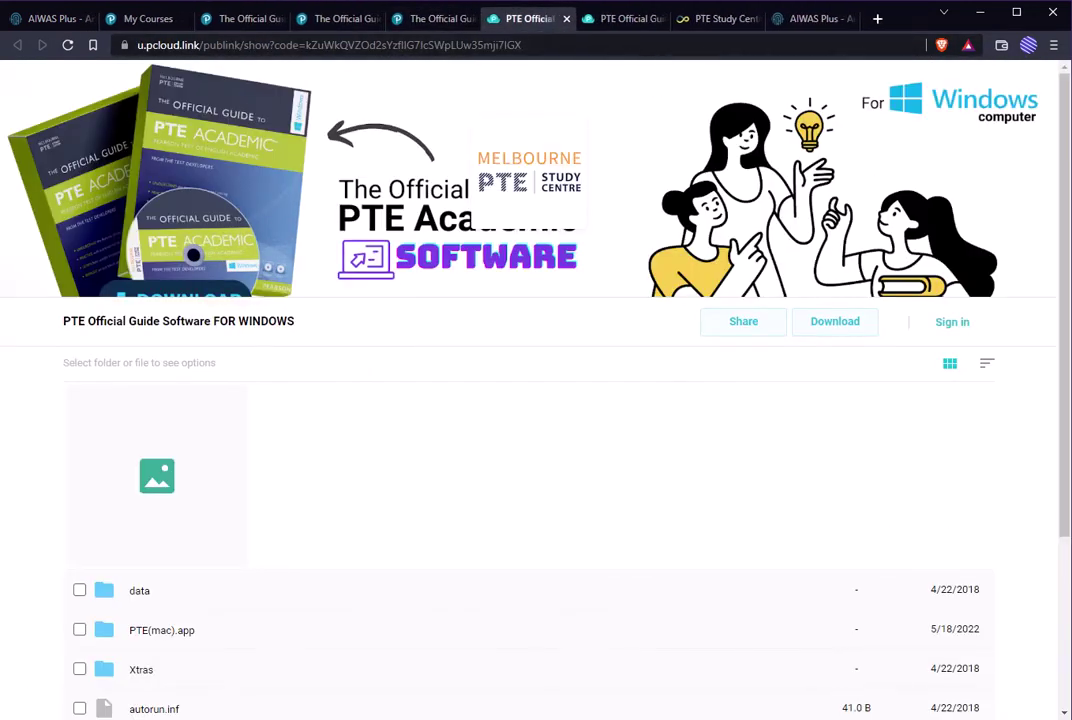
pyautogui.scroll(-3, 536, 400)
pyautogui.scroll(3, 536, 400)
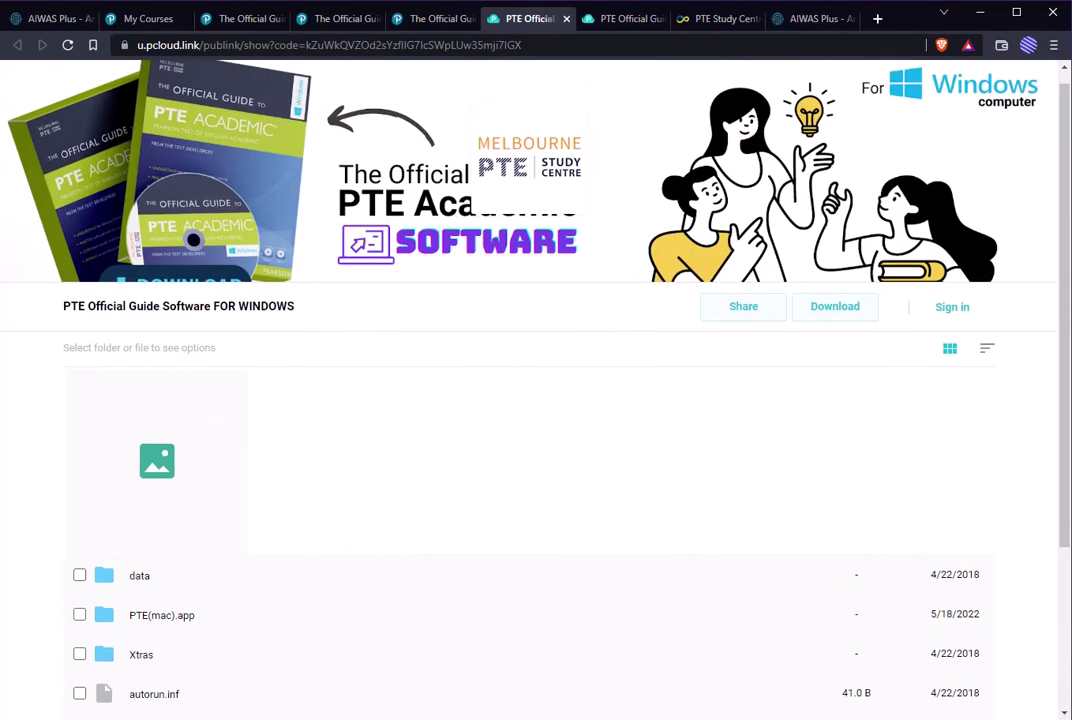
pyautogui.scroll(-3, 536, 400)
# Step: Return to the course lesson, show its contents again and open the Download Now lesson for Apple computers
pyautogui.click(245, 18)
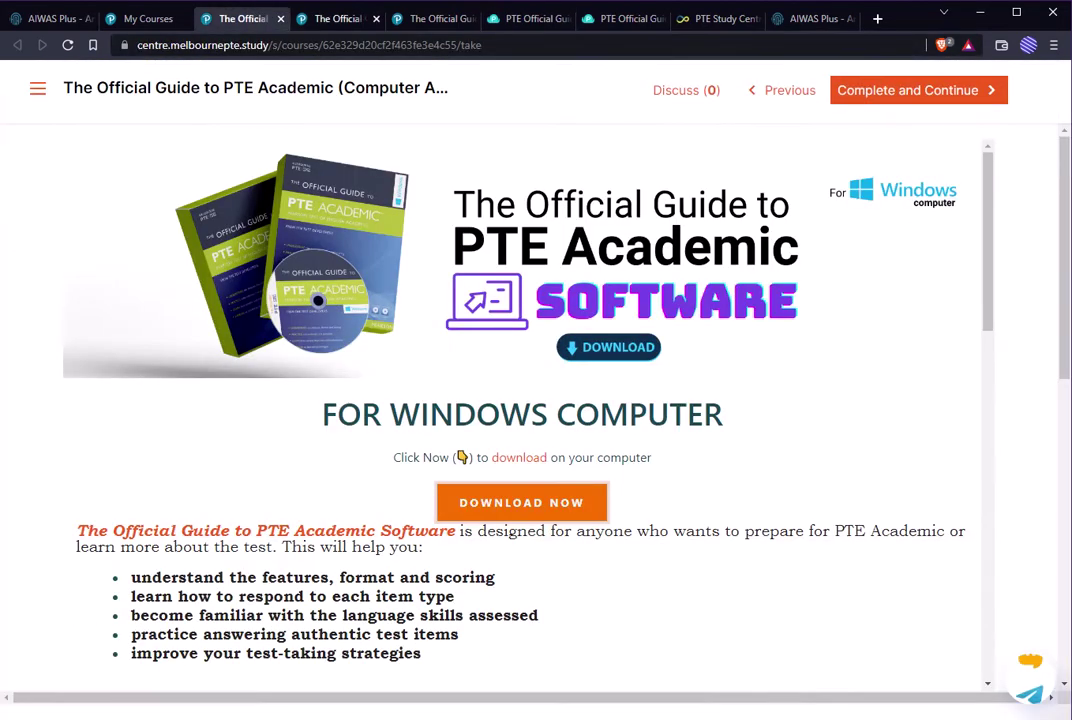
pyautogui.click(38, 88)
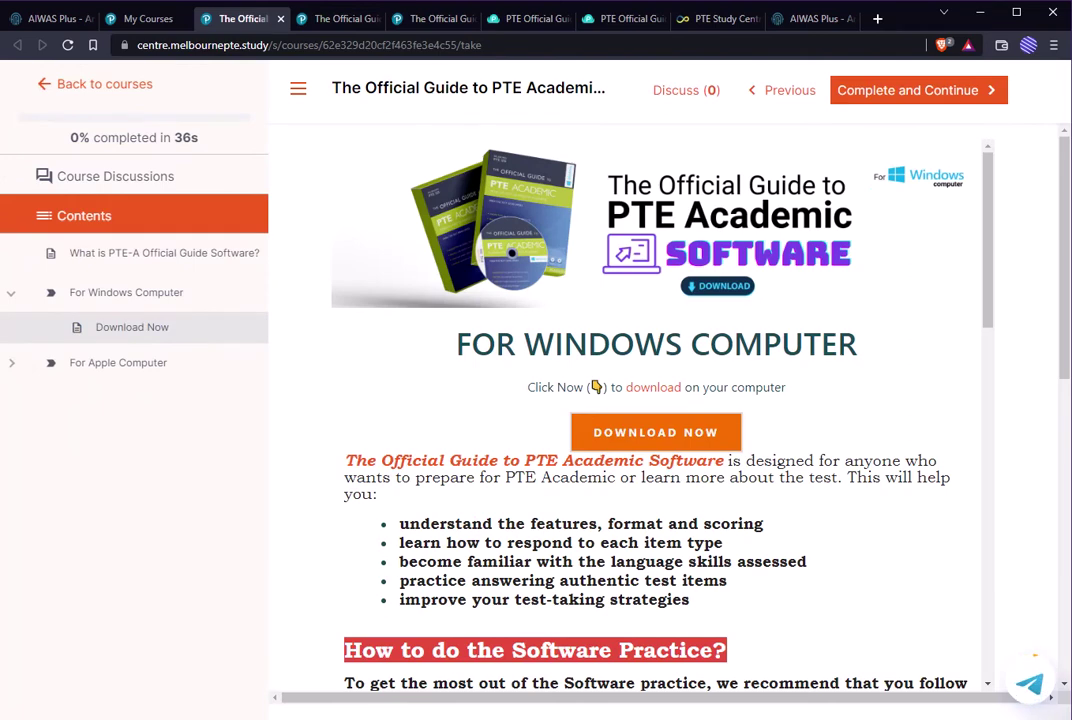
pyautogui.click(126, 292)
pyautogui.click(118, 331)
pyautogui.click(132, 366)
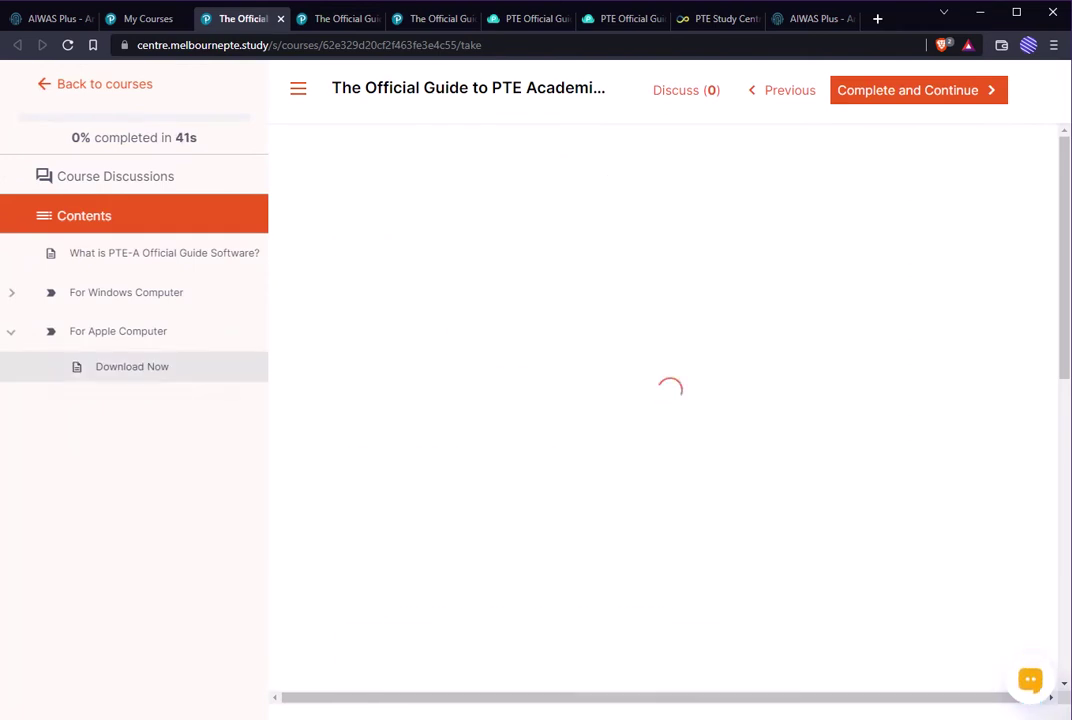
# Step: Collapse the contents sidebar and look through the pCloud download folders for Mac and Windows, examining the files in the Windows folder
pyautogui.click(298, 88)
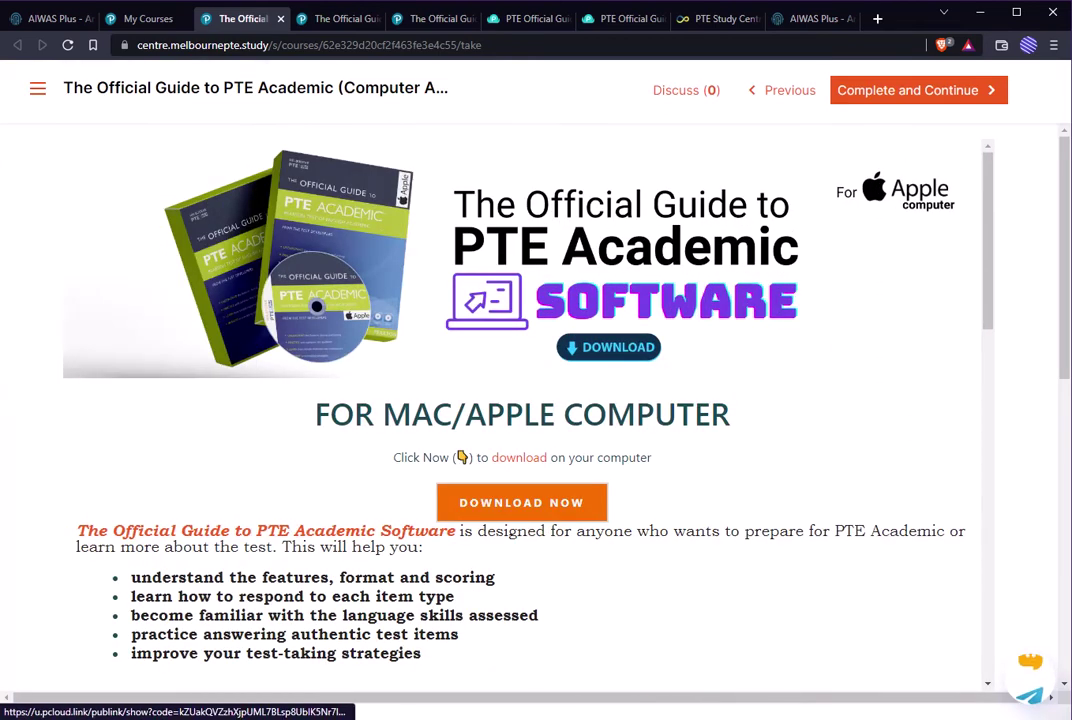
pyautogui.click(616, 18)
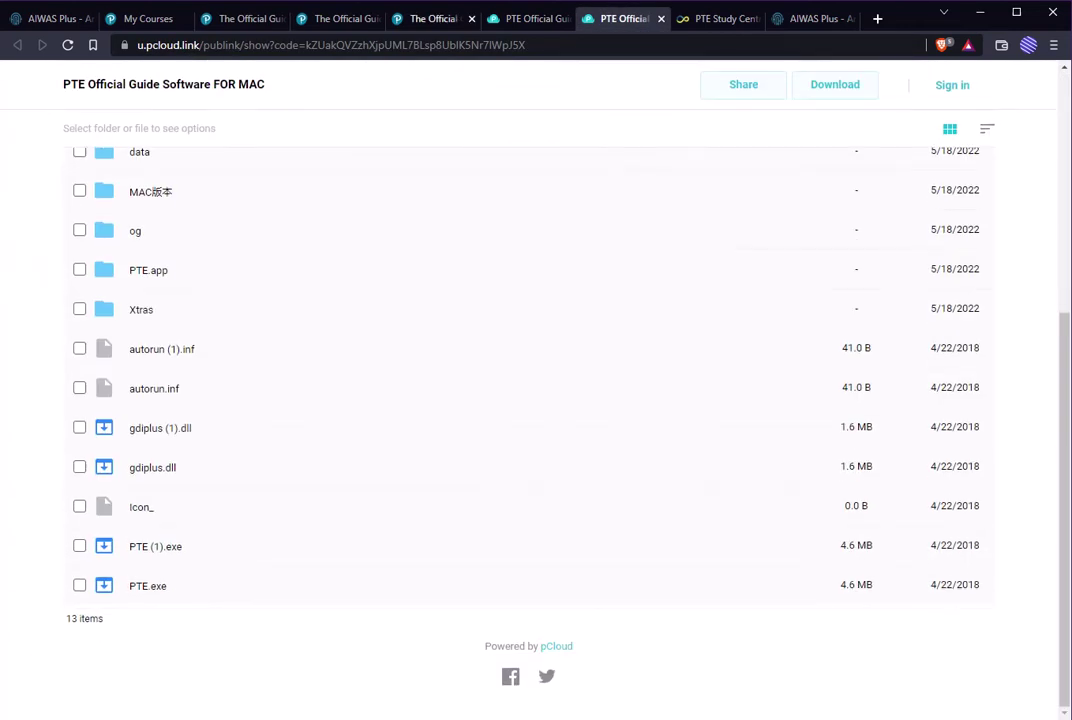
pyautogui.click(522, 18)
pyautogui.scroll(3, 536, 400)
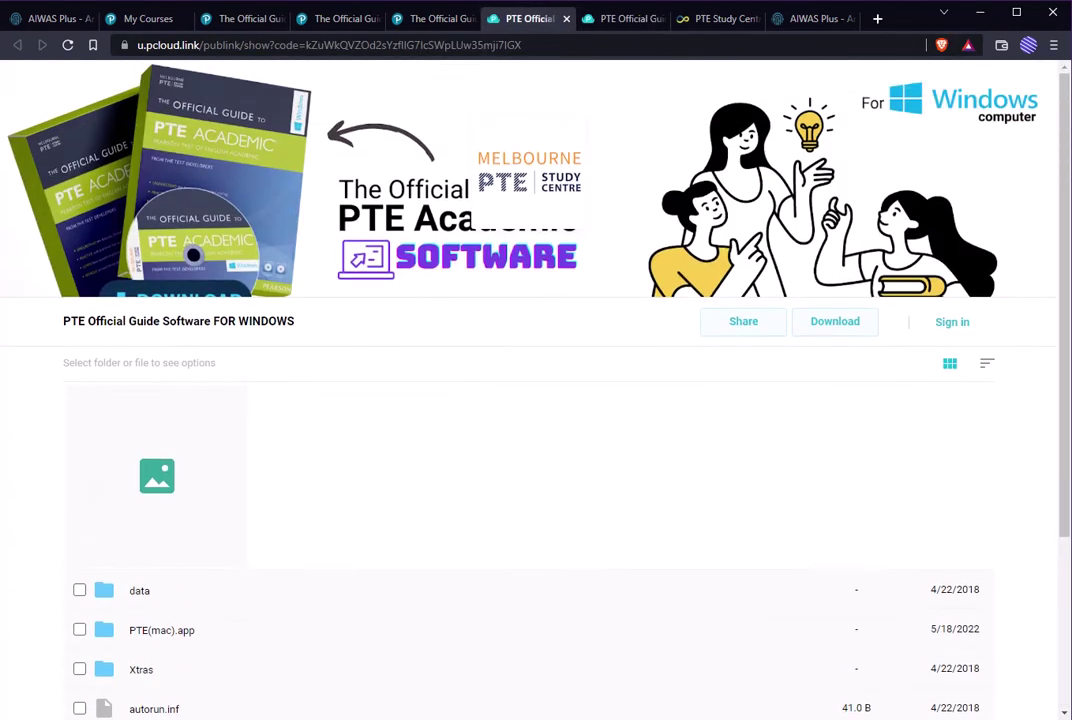
pyautogui.scroll(-1, 536, 400)
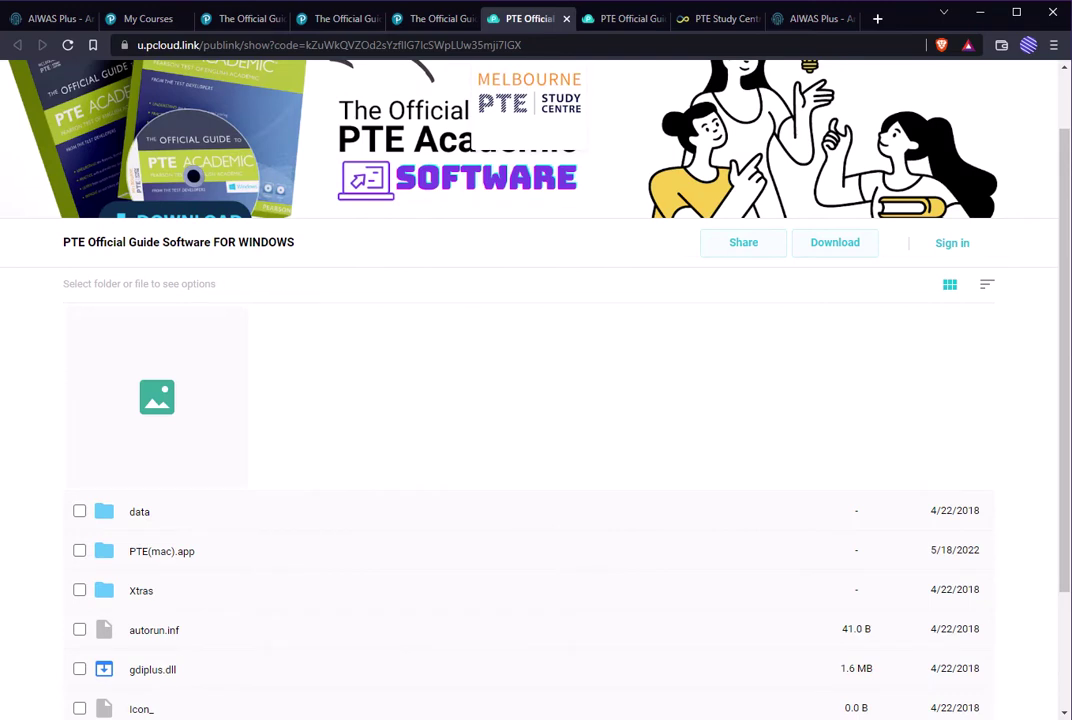
pyautogui.scroll(-2, 536, 400)
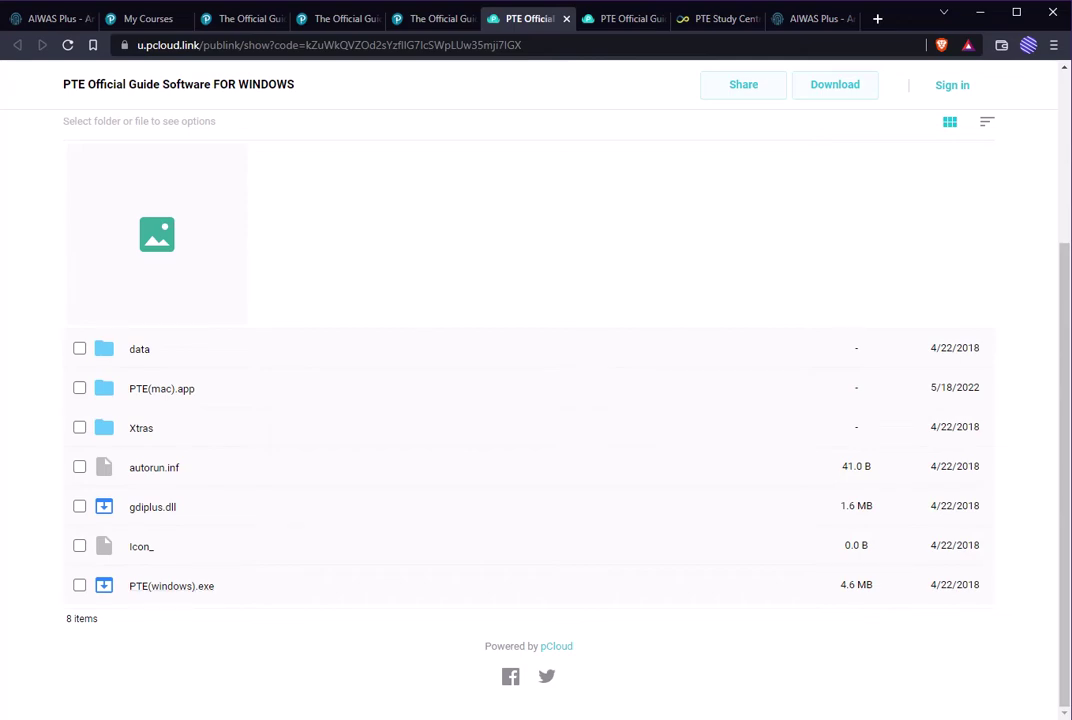
pyautogui.scroll(3, 536, 400)
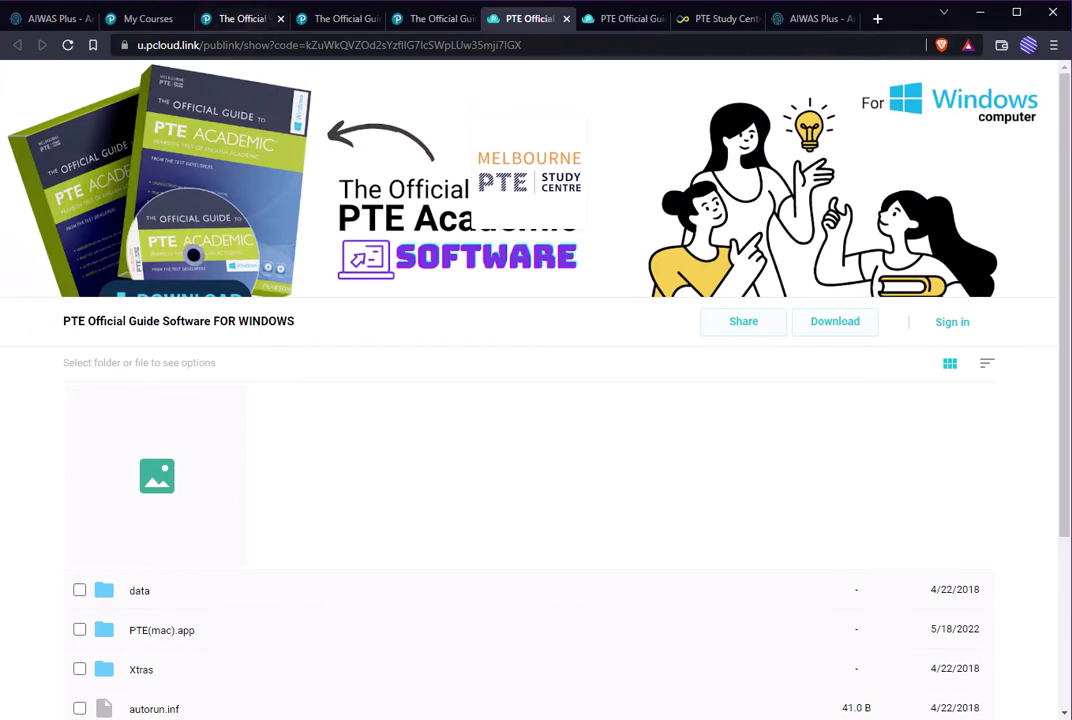
# Step: Return to the course, open the What is PTE-A Official Guide Software? lesson and collapse the contents sidebar
pyautogui.click(243, 18)
pyautogui.click(37, 88)
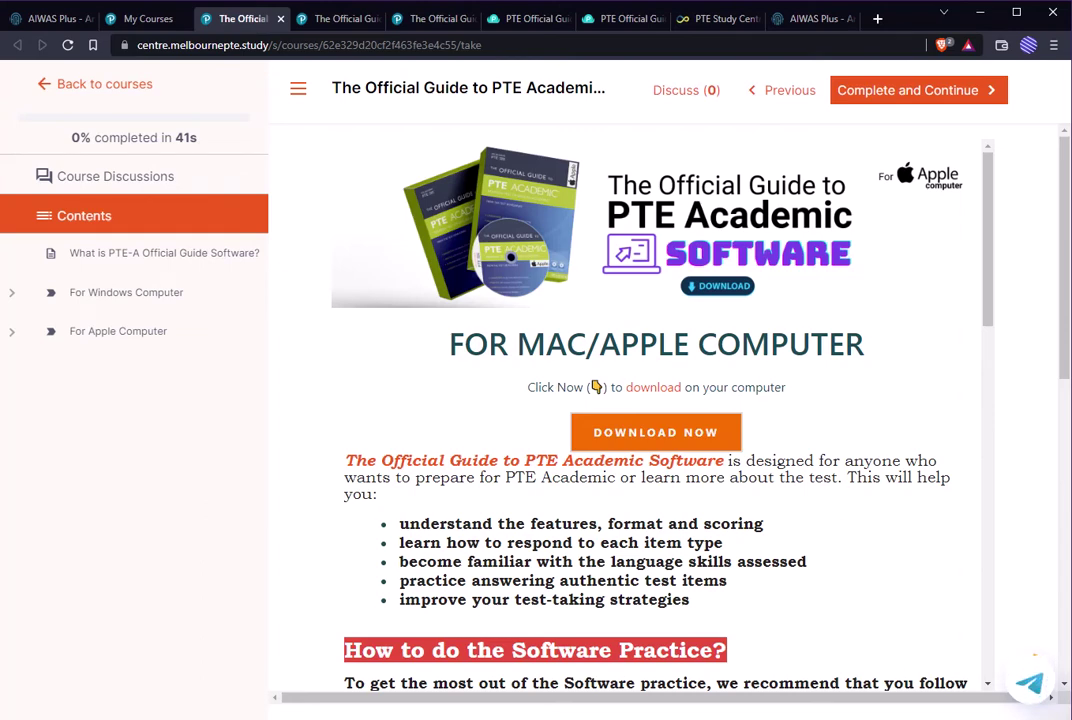
pyautogui.click(163, 253)
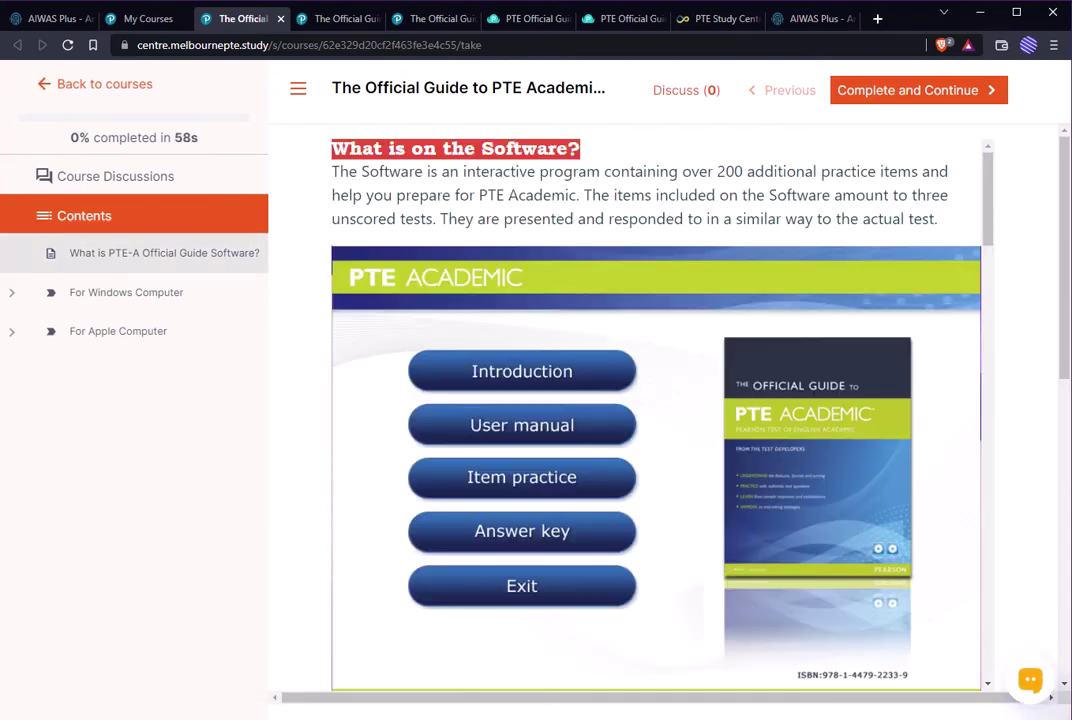
pyautogui.click(298, 88)
# Step: Skim the whole lesson, from the software overview through the item practice picture and practice instructions to the discussion area
pyautogui.scroll(-4, 520, 410)
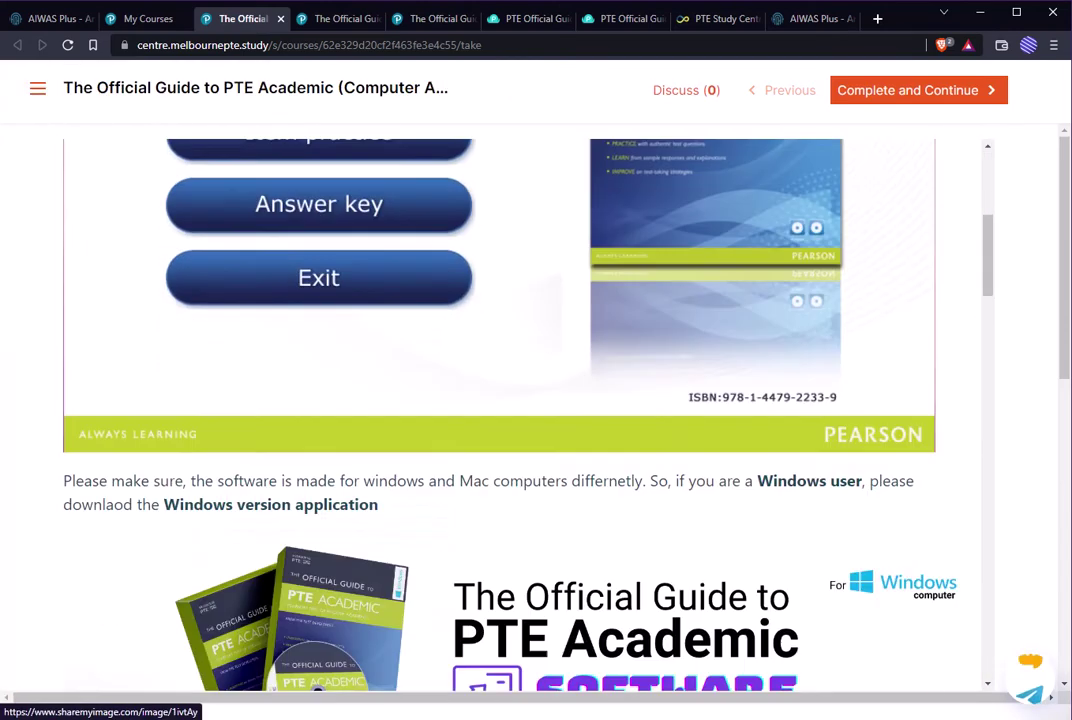
pyautogui.scroll(4, 520, 410)
pyautogui.scroll(-15, 520, 400)
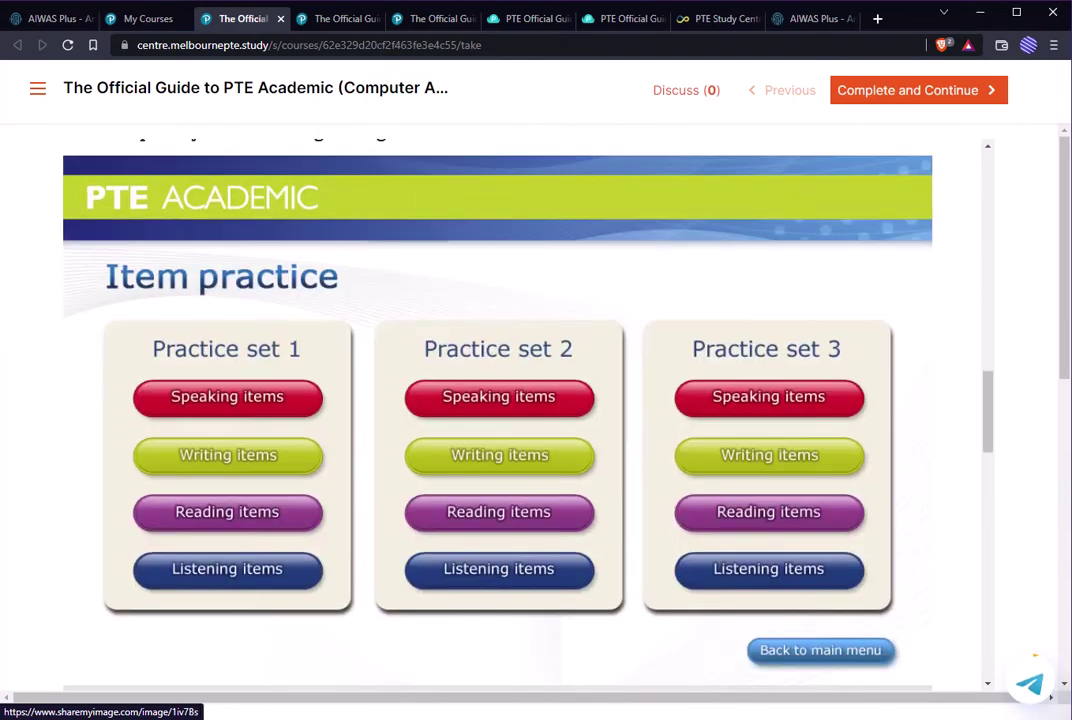
pyautogui.scroll(-12, 520, 400)
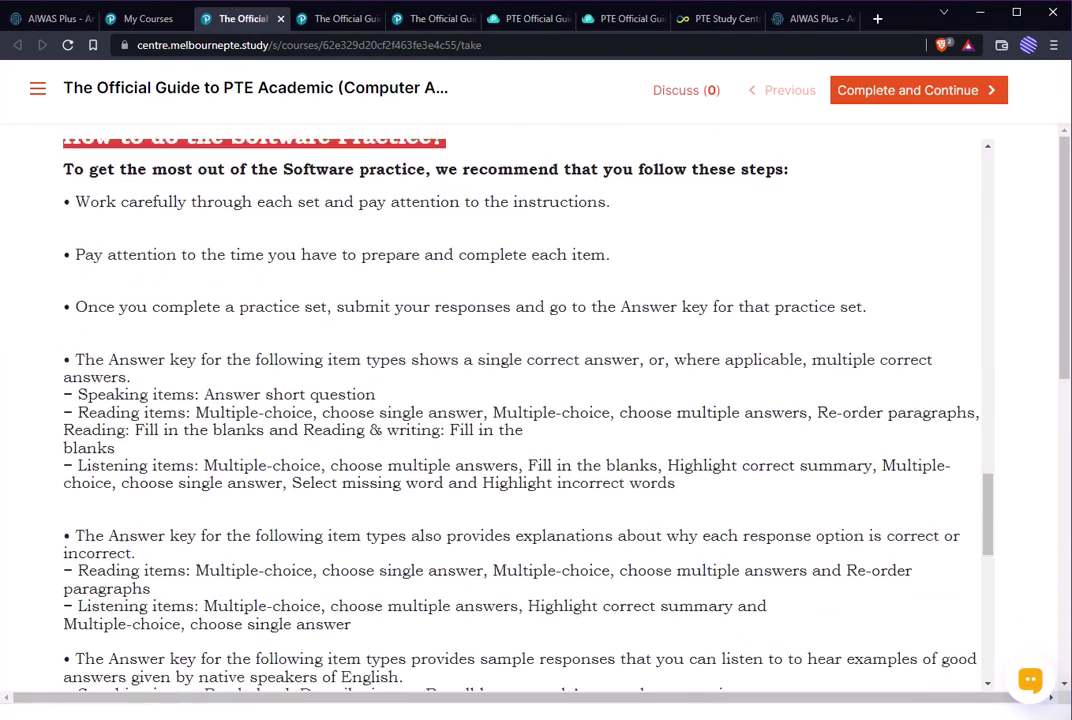
pyautogui.scroll(-9, 520, 400)
pyautogui.scroll(5, 520, 400)
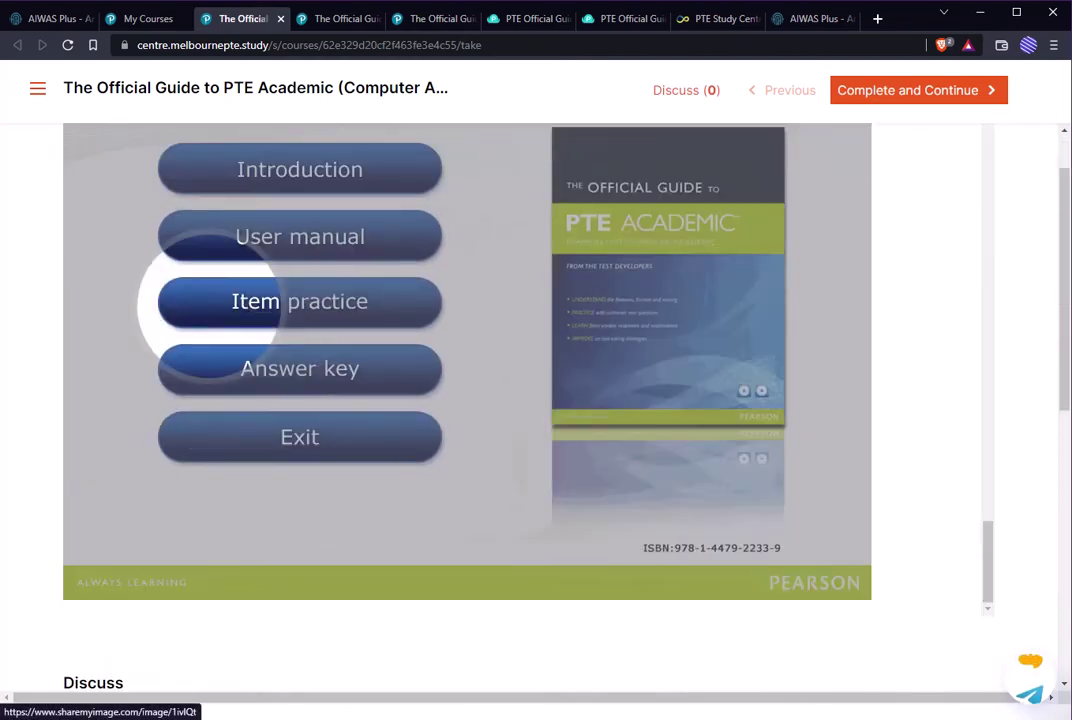
pyautogui.scroll(-5, 520, 400)
pyautogui.scroll(15, 520, 400)
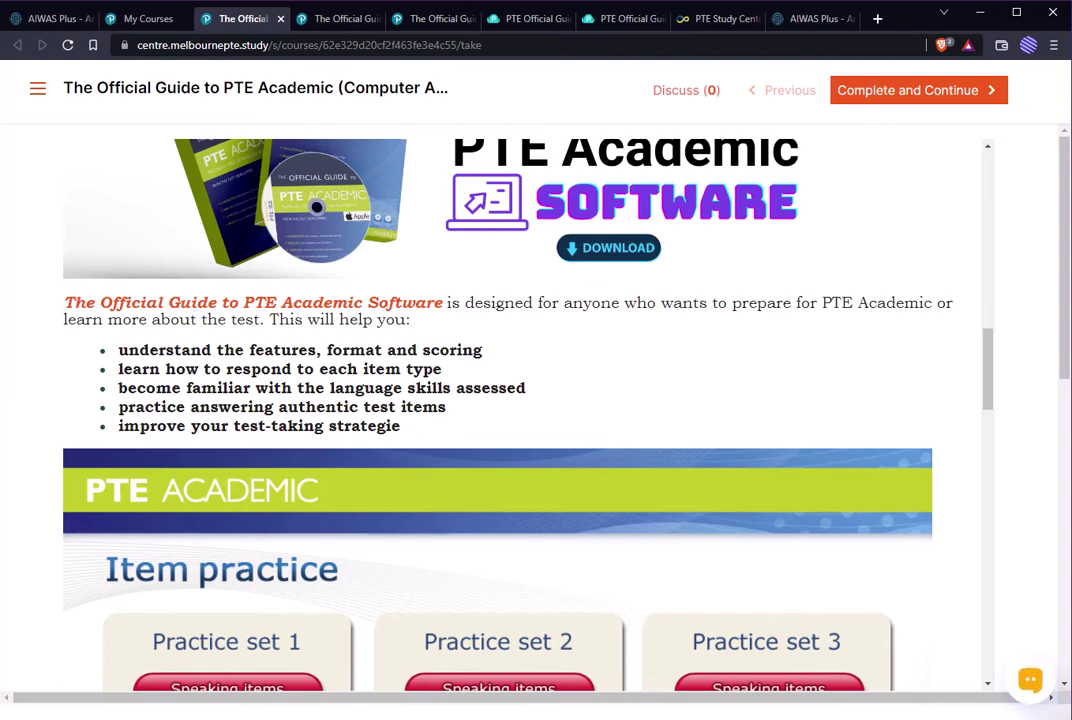
# Step: Review the lesson's Mac version section, list of benefits, three item practice sets and Answer key guidance
pyautogui.scroll(3, 500, 400)
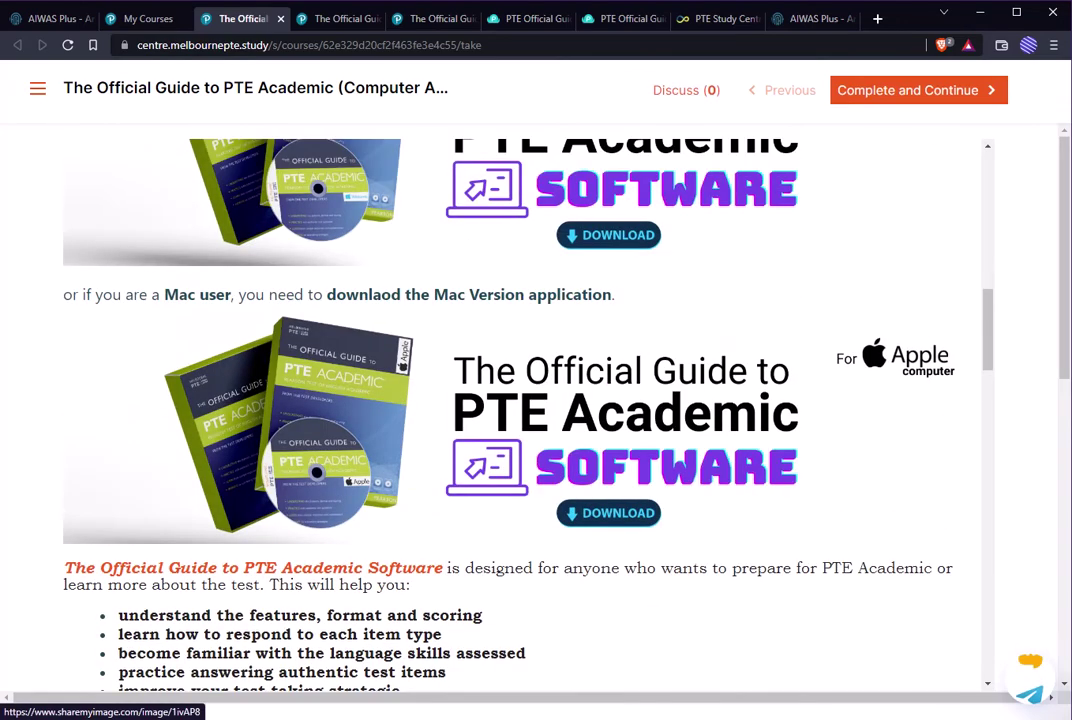
pyautogui.scroll(-3, 500, 400)
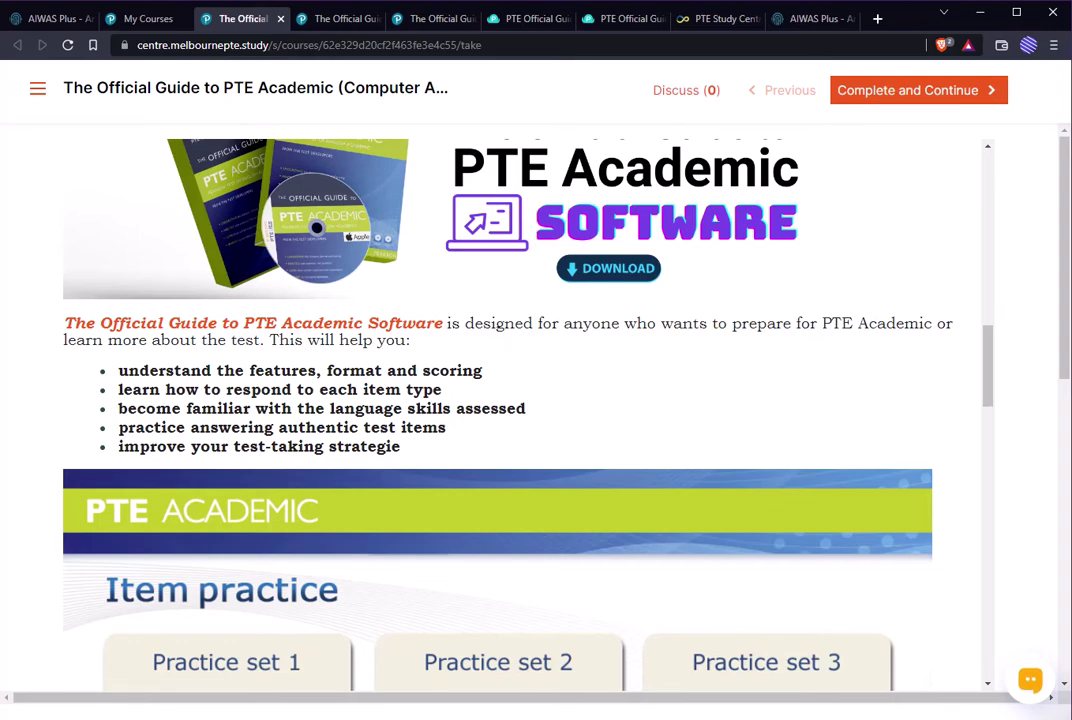
pyautogui.scroll(-3, 500, 400)
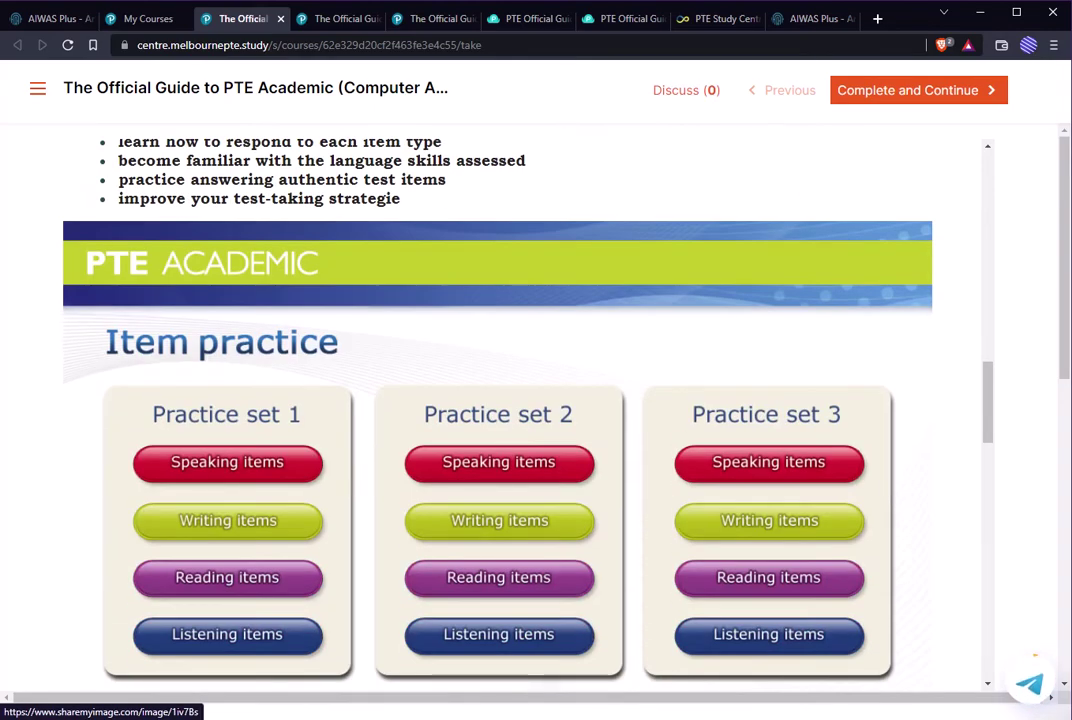
pyautogui.scroll(3, 500, 400)
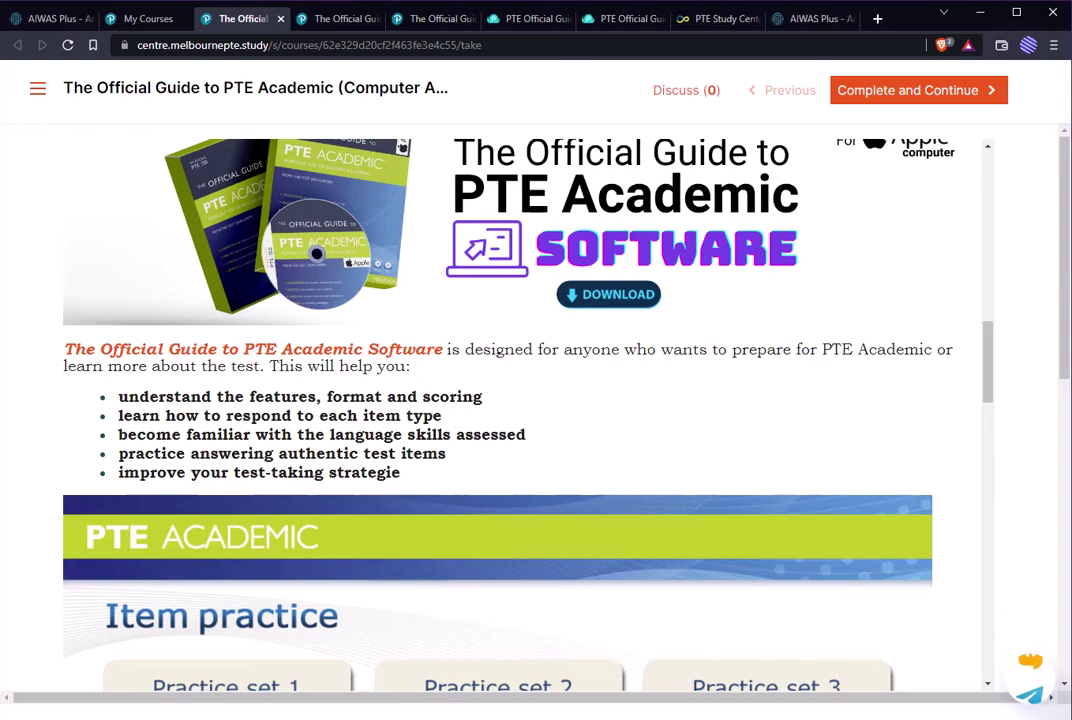
pyautogui.scroll(-3, 497, 400)
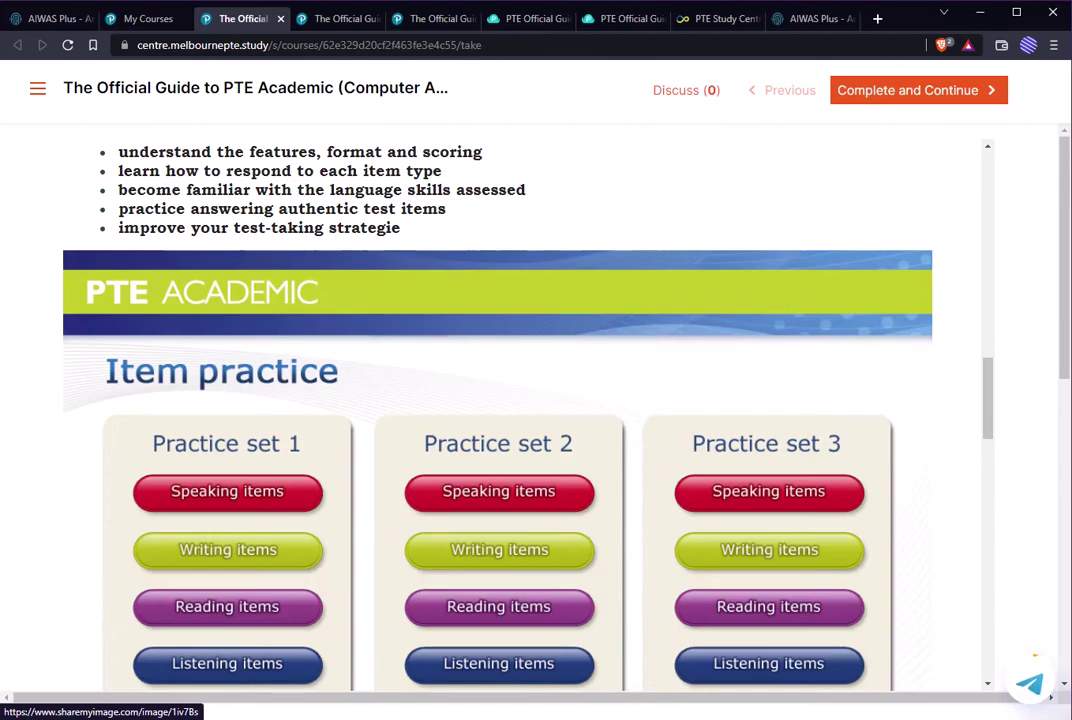
pyautogui.scroll(-13, 497, 400)
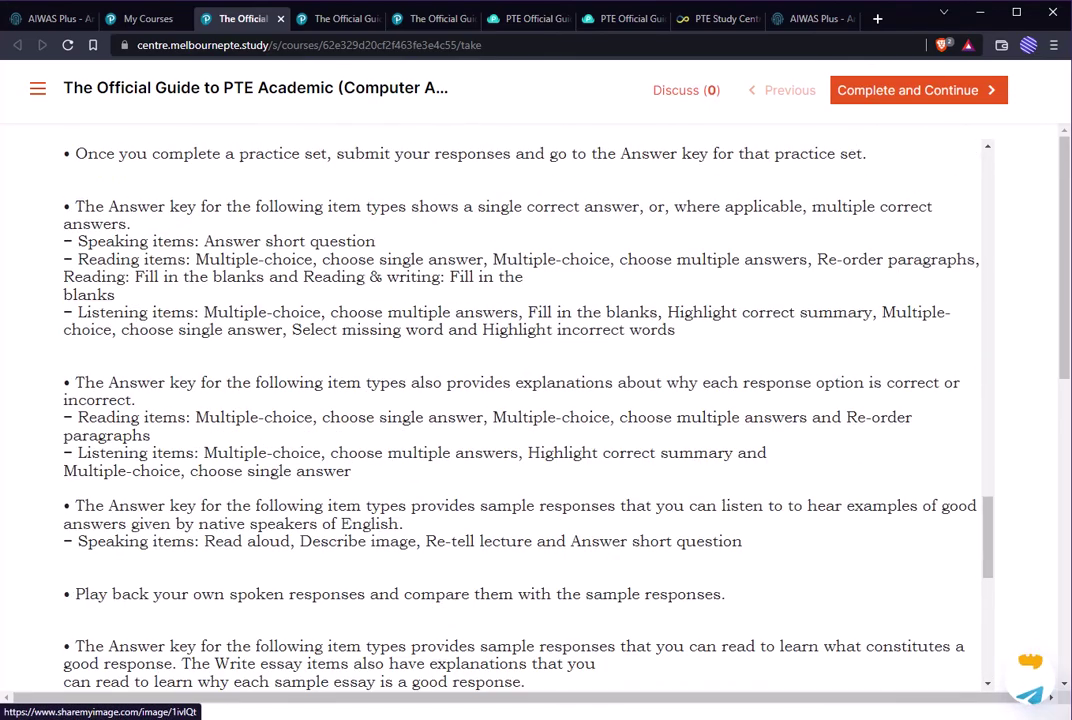
pyautogui.scroll(7, 497, 400)
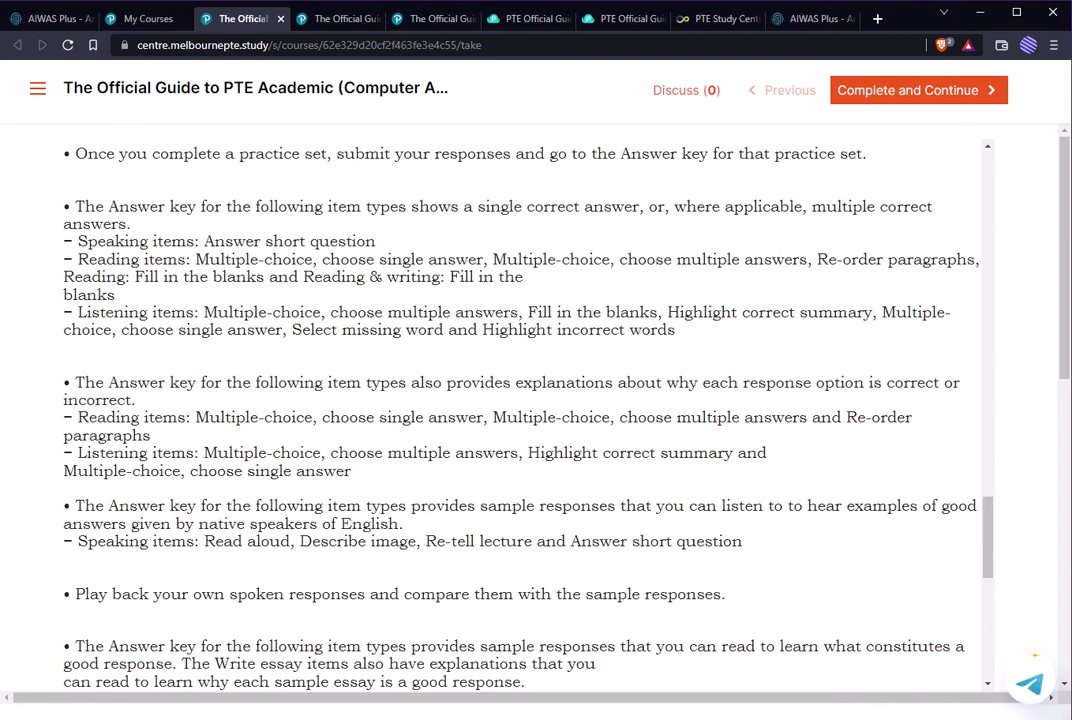
# Step: Go back to the pCloud folder PTE Official Guide Software FOR WINDOWS and view its complete file list
pyautogui.click(528, 18)
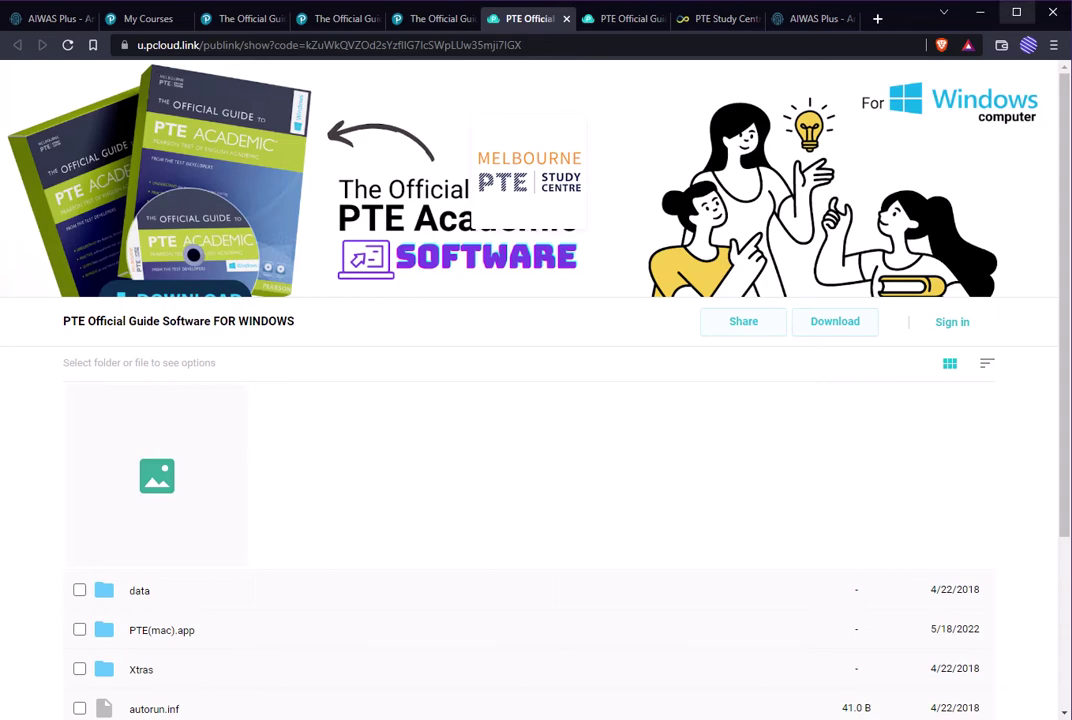
pyautogui.scroll(-3, 528, 400)
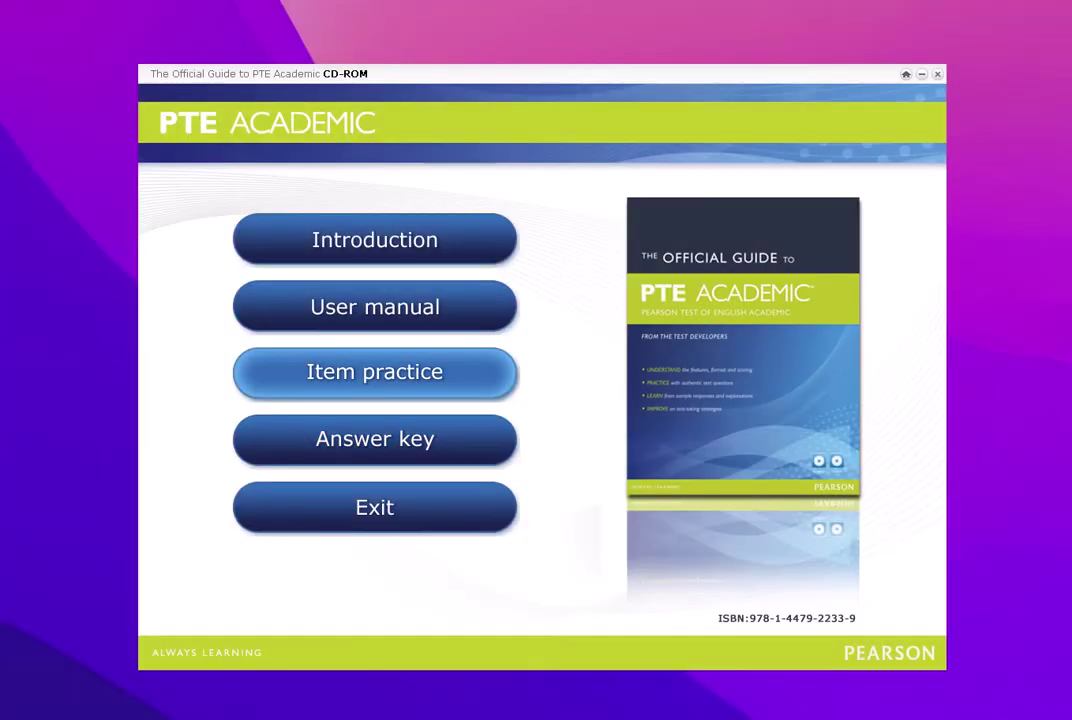
# Step: In The Official Guide to PTE Academic CD-ROM program, view the Item practice sets, return to the main menu and open the Answer key
pyautogui.click(374, 372)
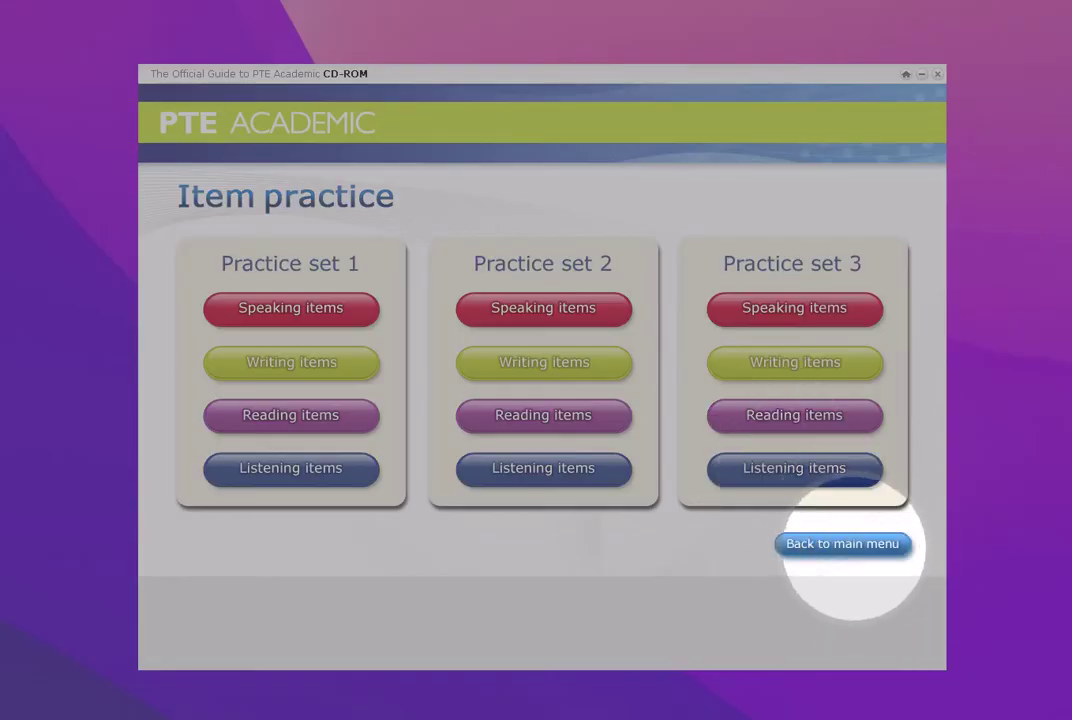
pyautogui.click(842, 543)
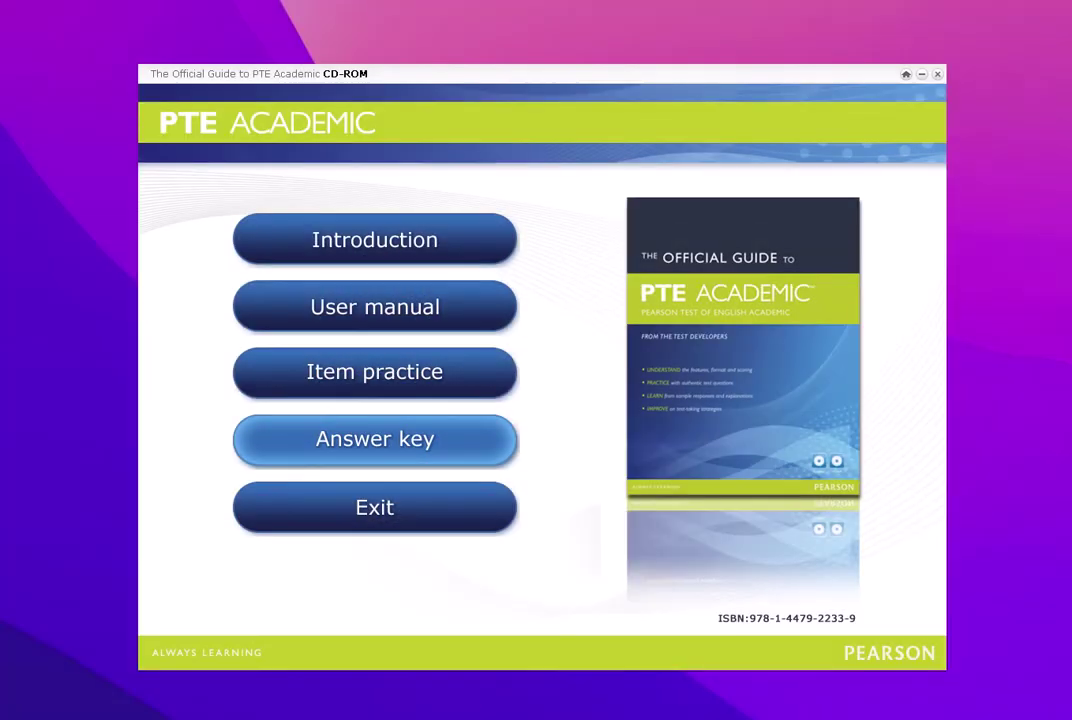
pyautogui.click(375, 439)
pyautogui.click(374, 439)
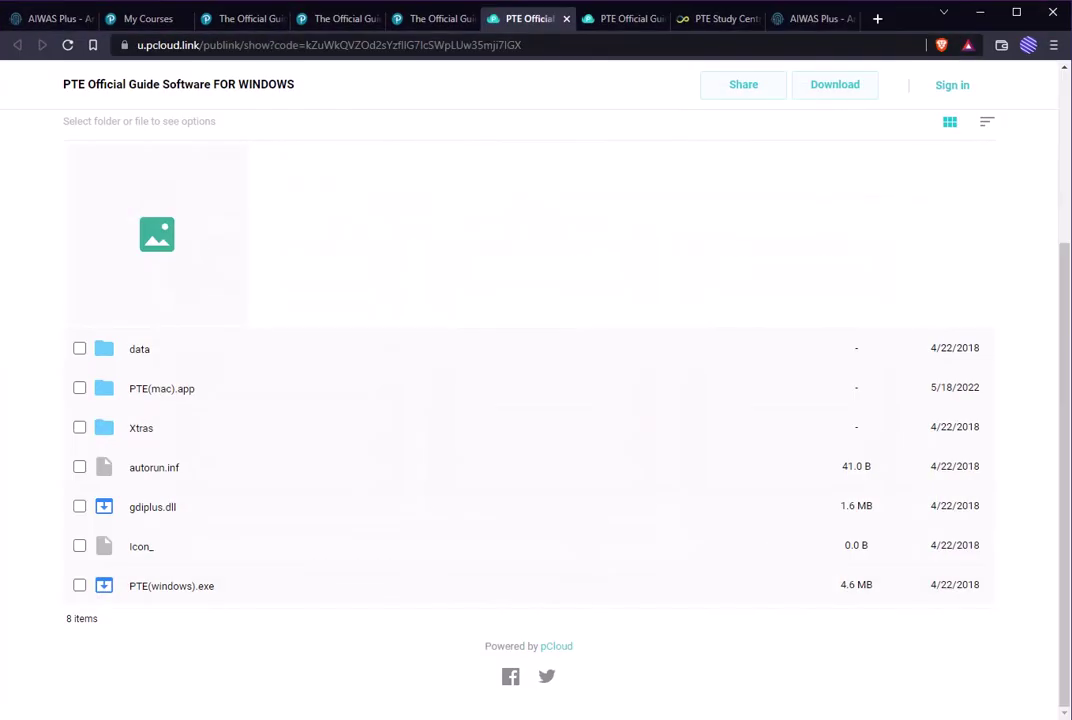
# Step: Return to the What is PTE-A Official Guide Software? lesson and review its overview and the Windows and Mac version sections
pyautogui.click(238, 18)
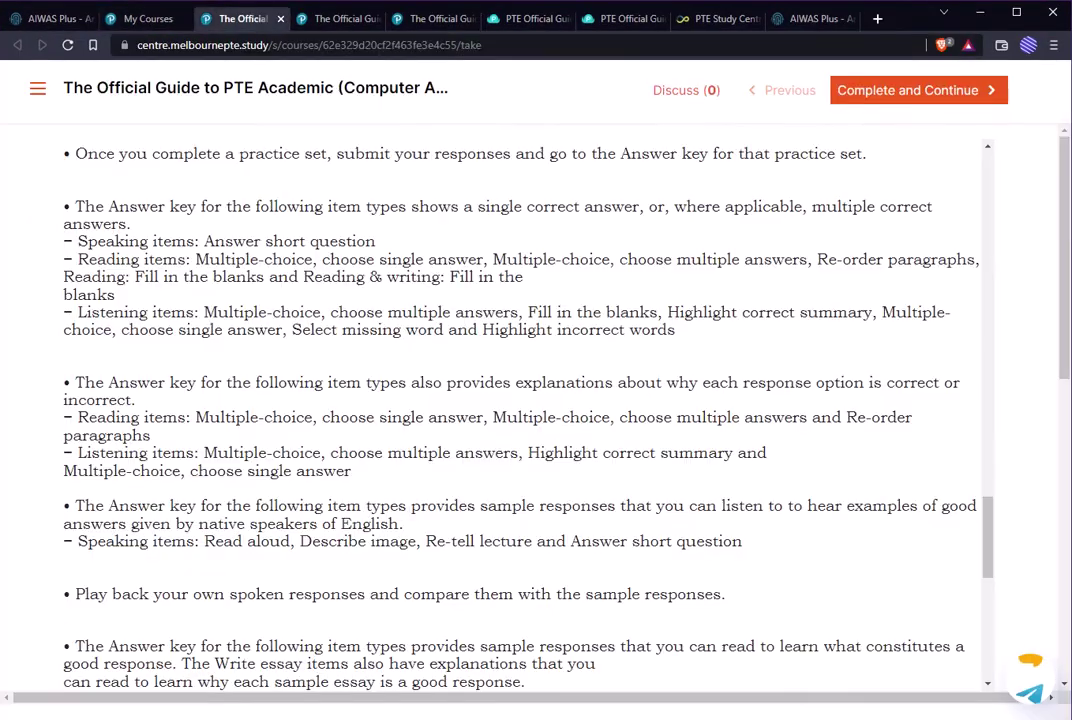
pyautogui.scroll(-10, 500, 400)
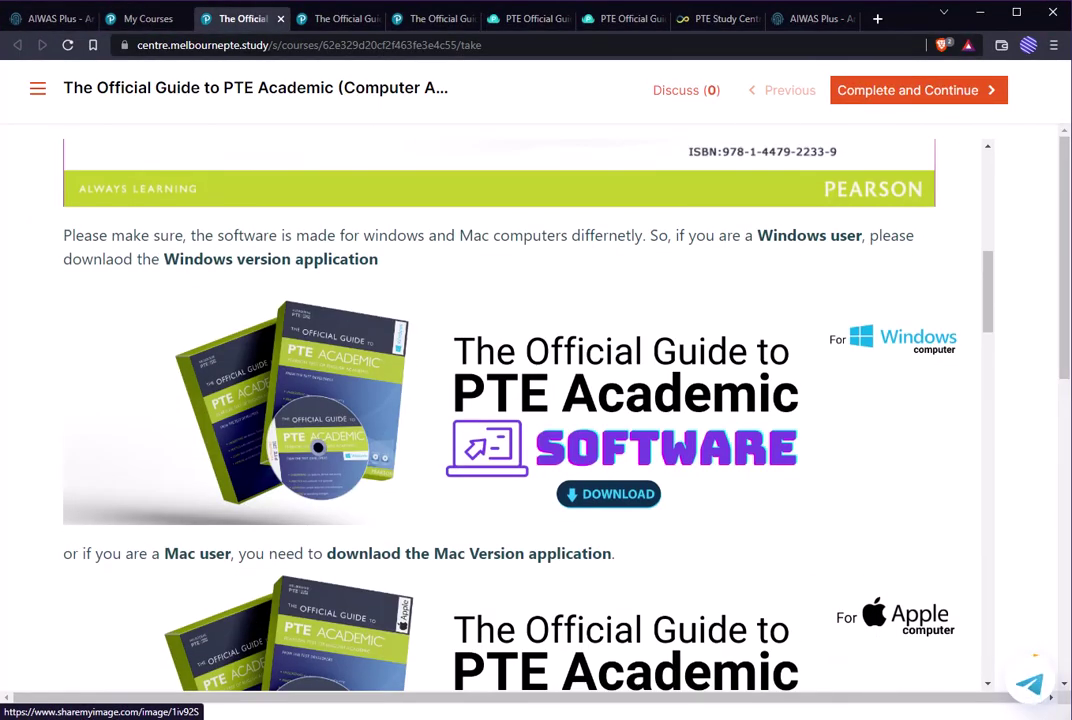
pyautogui.scroll(5, 500, 400)
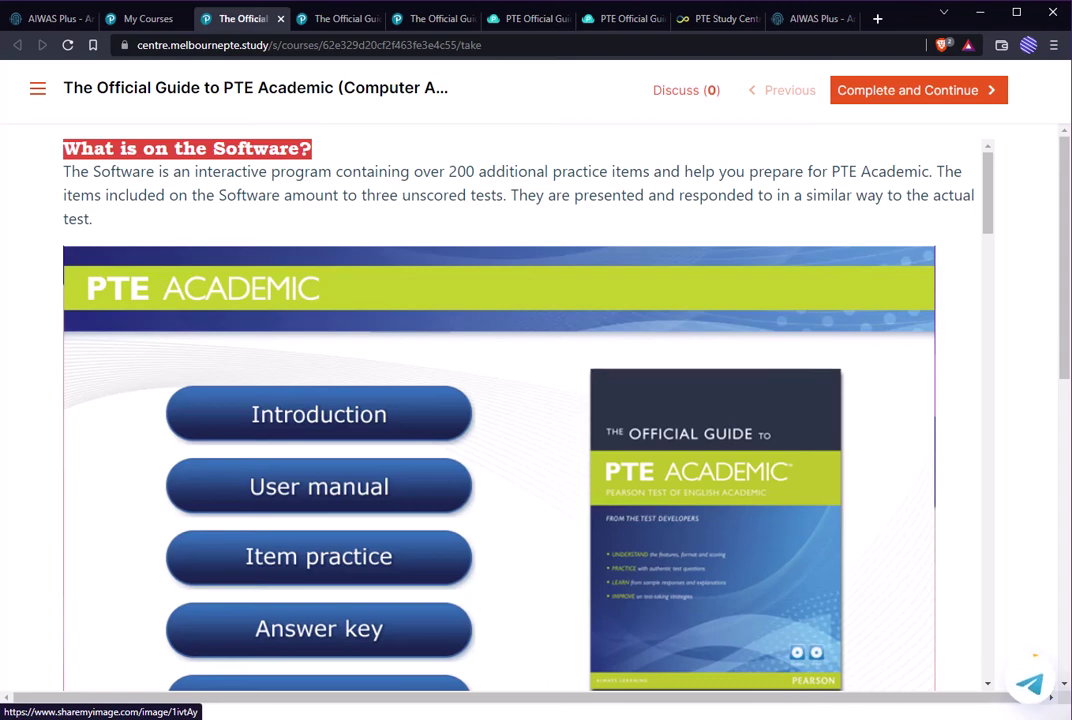
pyautogui.scroll(-8, 500, 410)
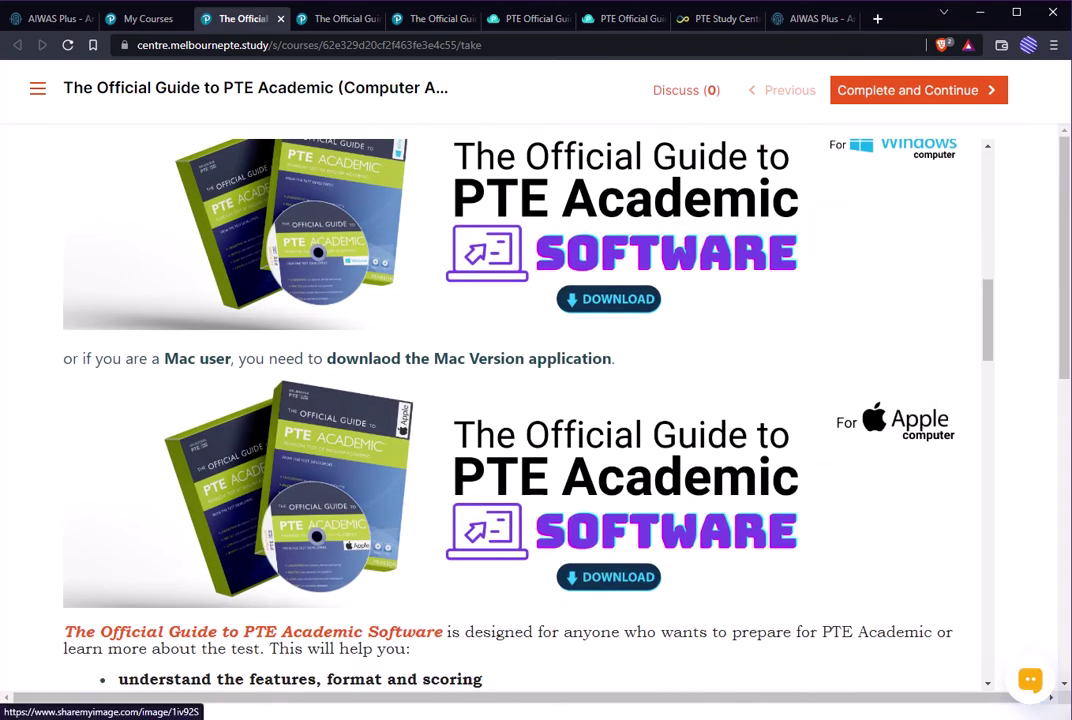
# Step: Underline the Windows computer label in red as an on-screen annotation, then clear the annotation
pyautogui.moveTo(839, 177); pyautogui.dragTo(938, 176)
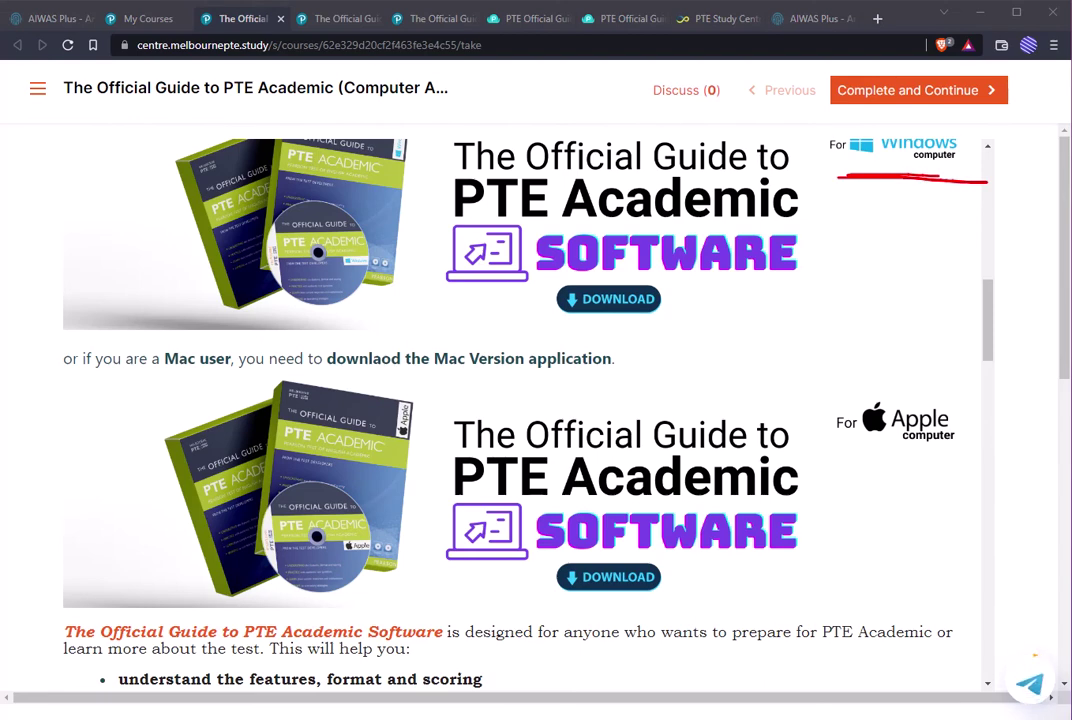
pyautogui.moveTo(831, 449)
pyautogui.mouseDown()
pyautogui.moveTo(966, 449)
pyautogui.moveTo(830, 449)
pyautogui.mouseUp()
pyautogui.press('Escape')
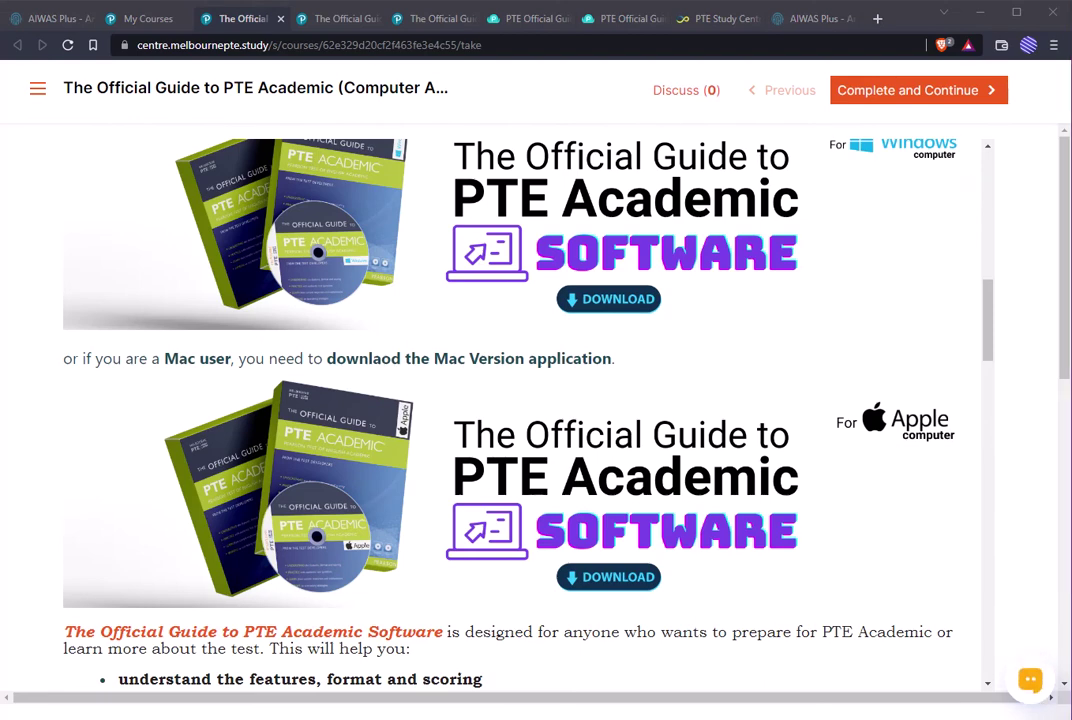
# Step: Go back over the lesson to its opening section and switch to the AIWAS Plus dashboard
pyautogui.scroll(3, 520, 400)
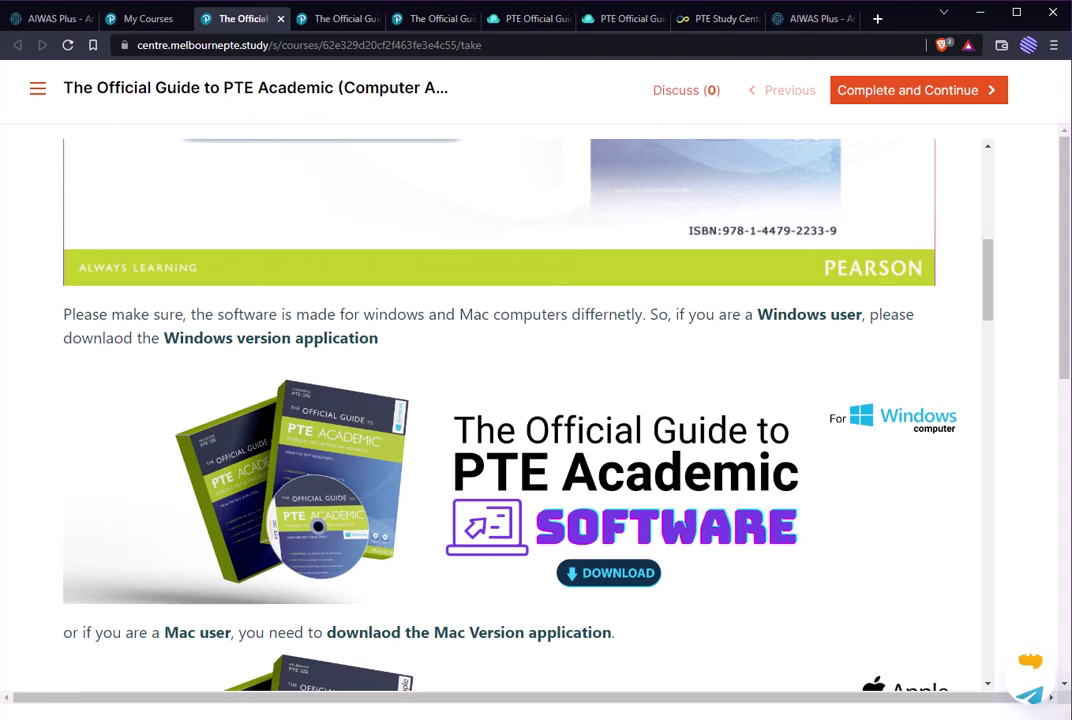
pyautogui.scroll(6, 520, 415)
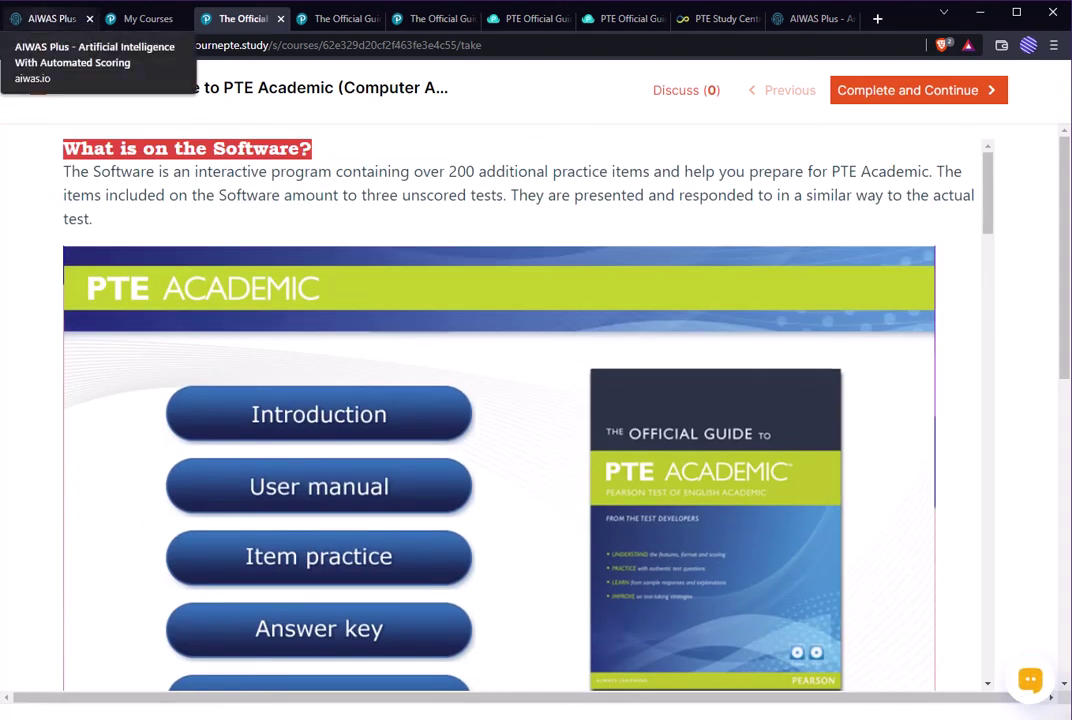
pyautogui.click(45, 18)
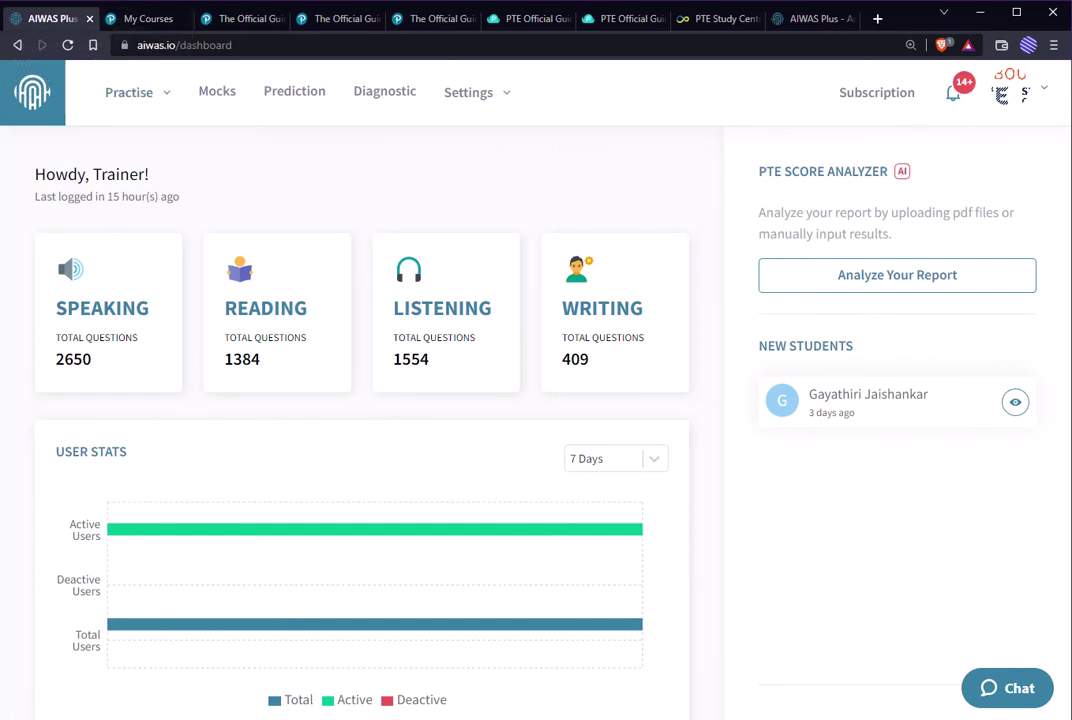